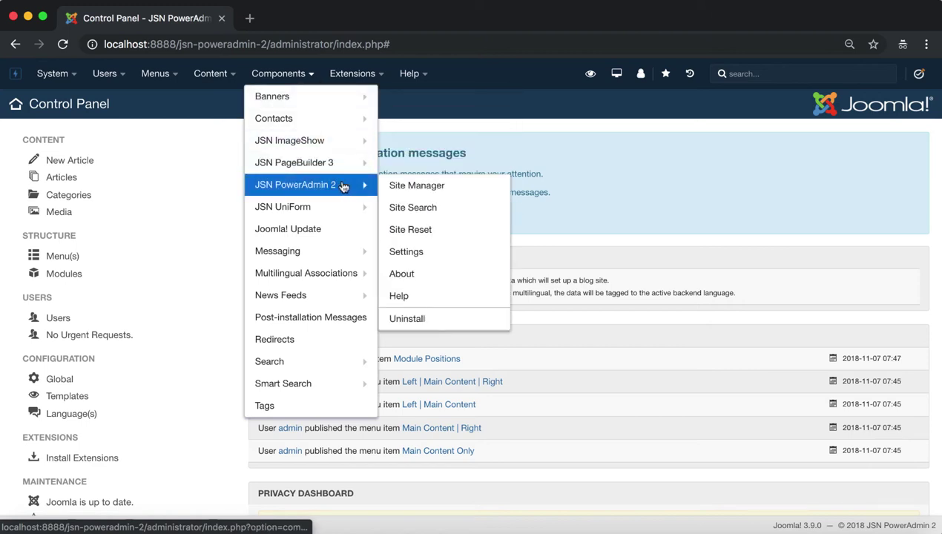
Step: Open the JSN PowerAdmin 2 Site Manager from the Components menu
left_click(476, 195)
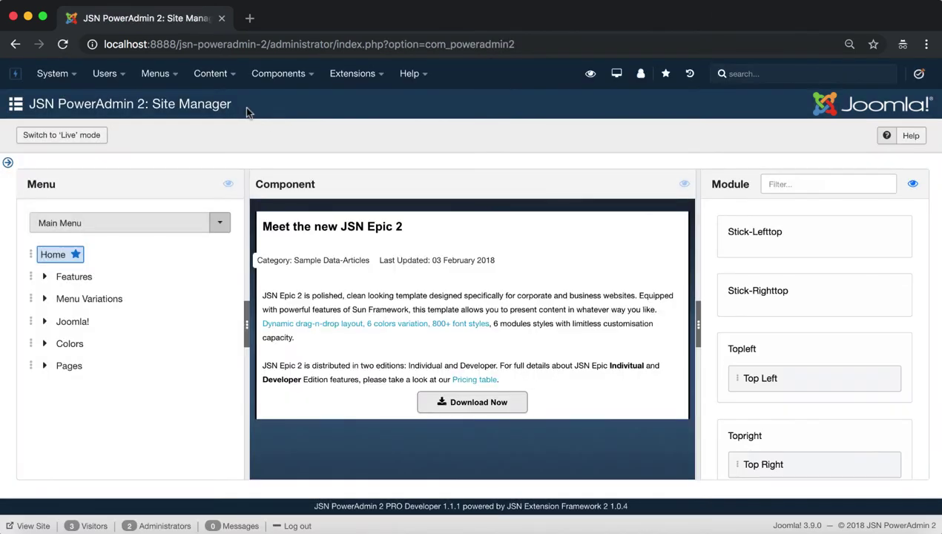
left_click_drag(244, 107, 30, 104)
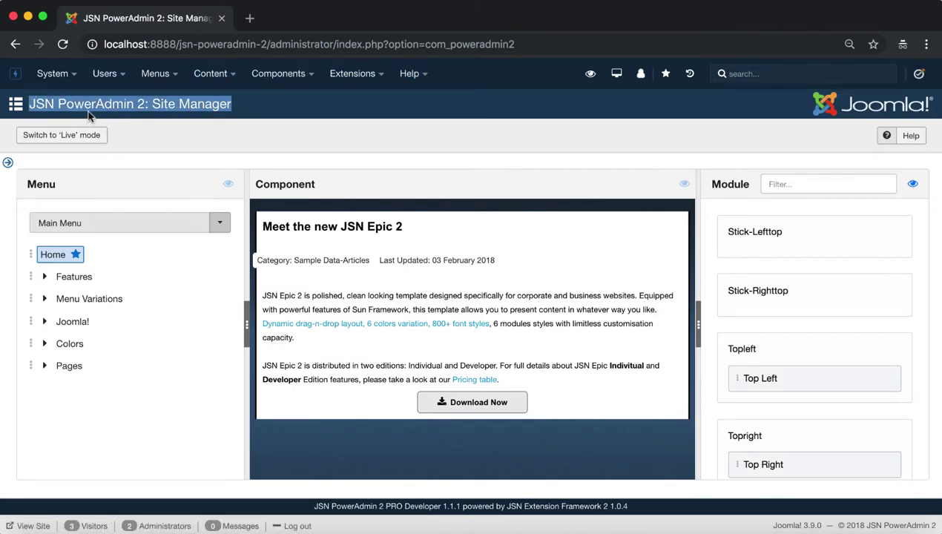
left_click(261, 111)
left_click(20, 188)
double_click(27, 186)
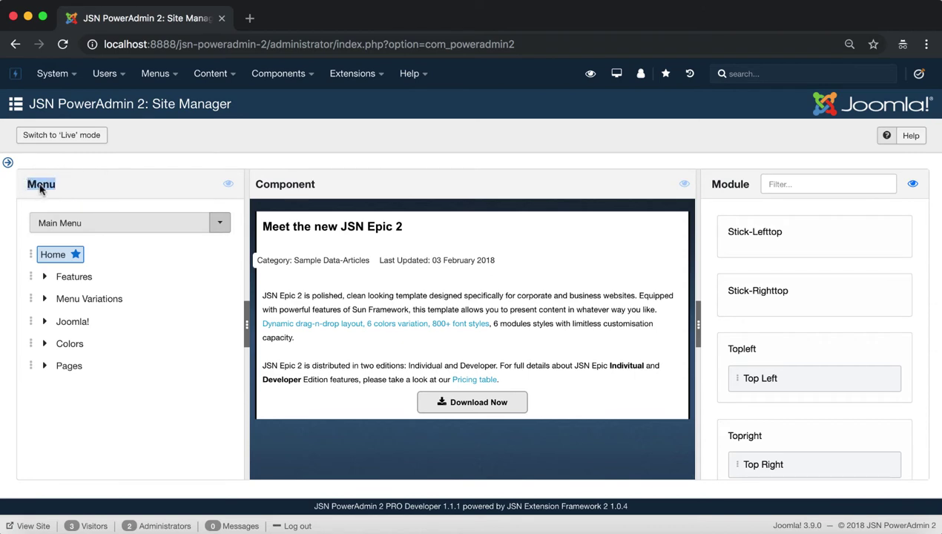
left_click(87, 191)
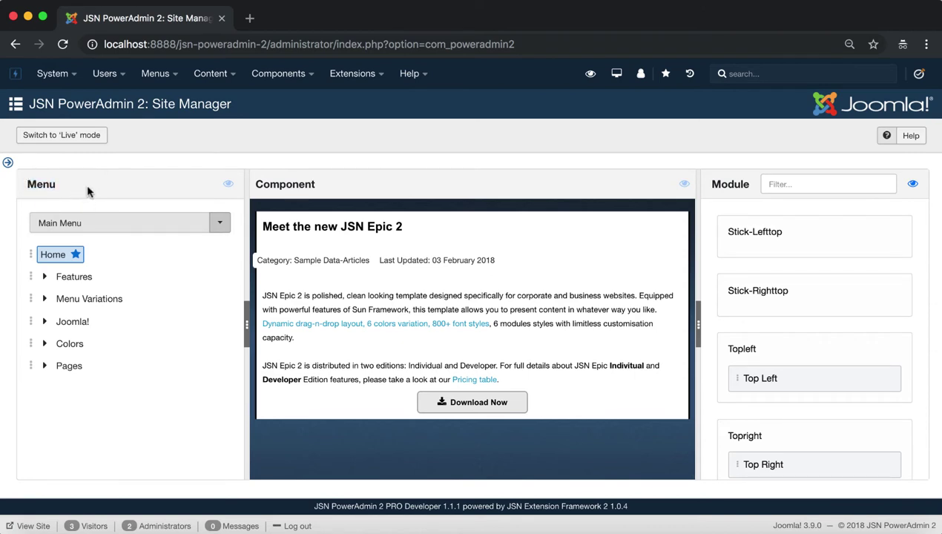
left_click(46, 276)
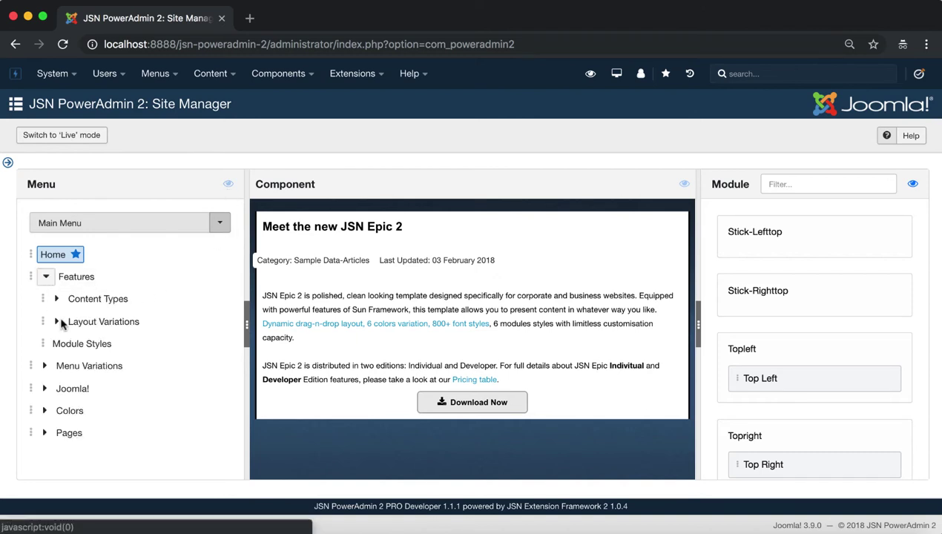
left_click(228, 185)
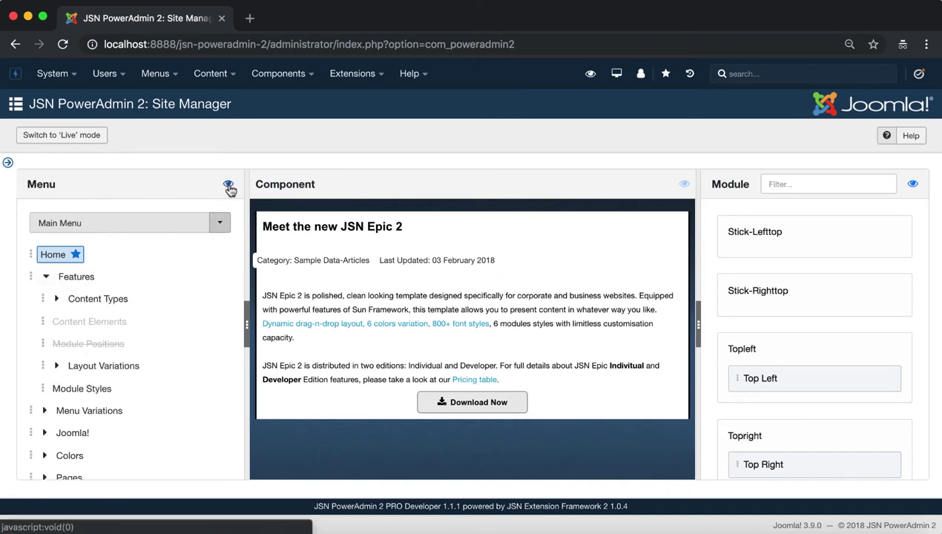
left_click(229, 187)
left_click(229, 186)
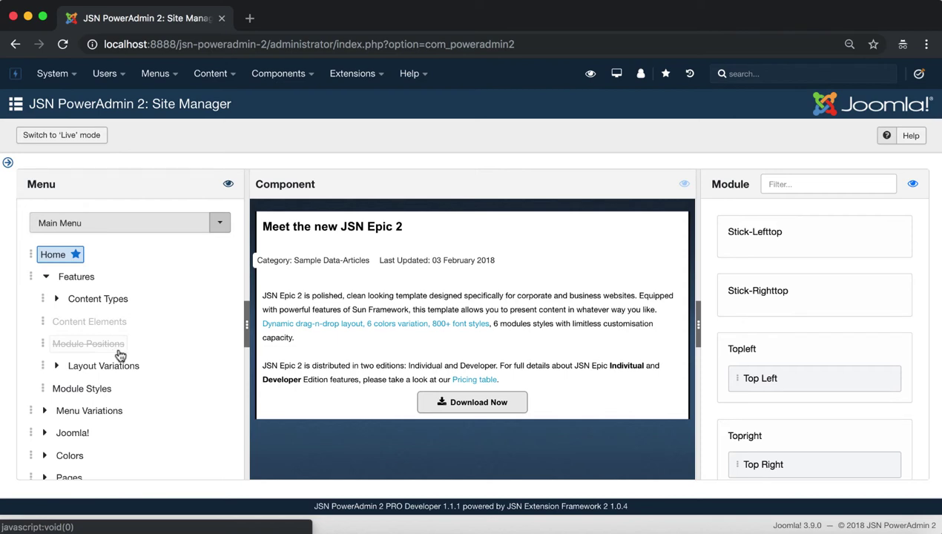
left_click(229, 186)
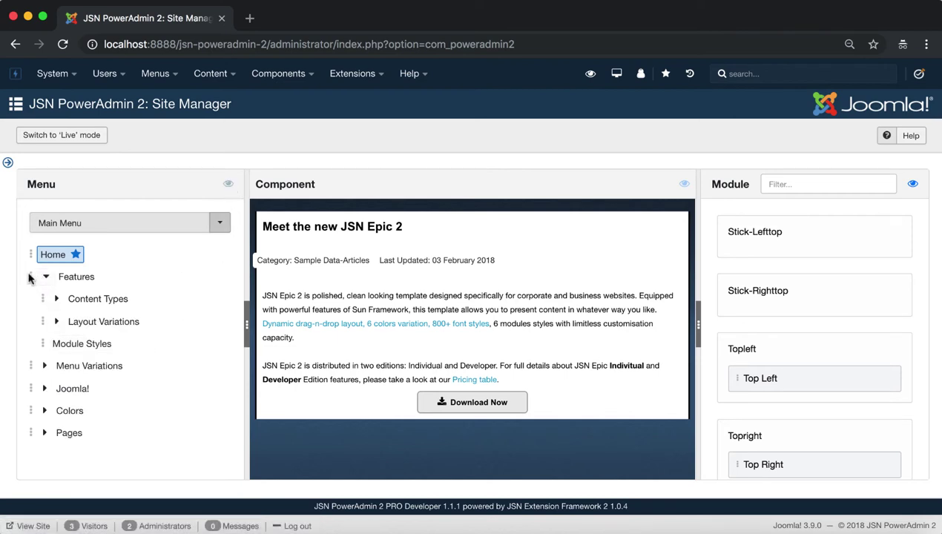
left_click(43, 277)
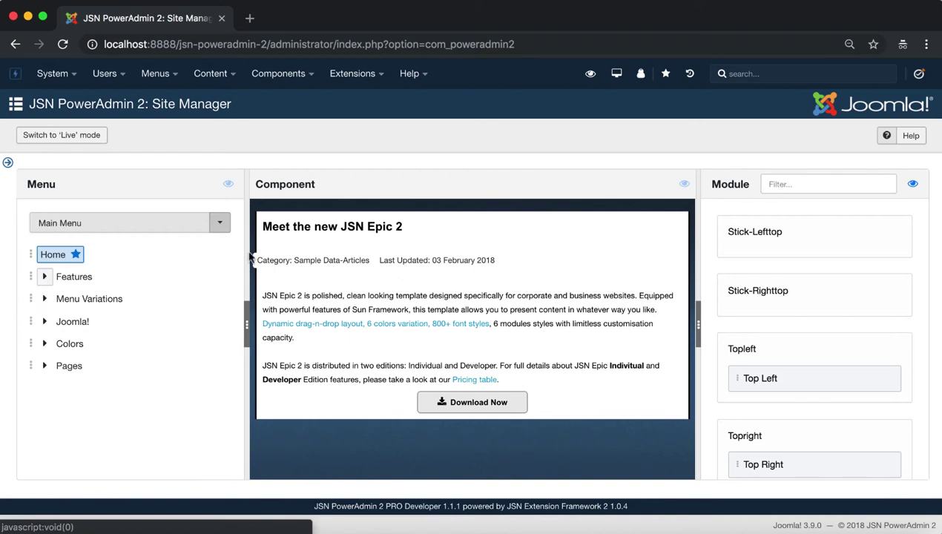
left_click(220, 225)
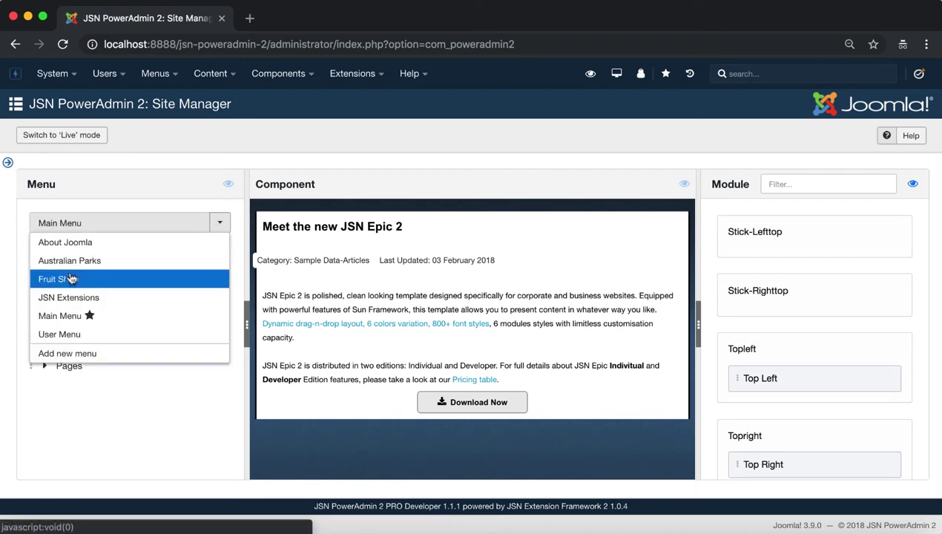
Step: Show the About Joomla menu's items in the Site Manager tree
left_click(69, 244)
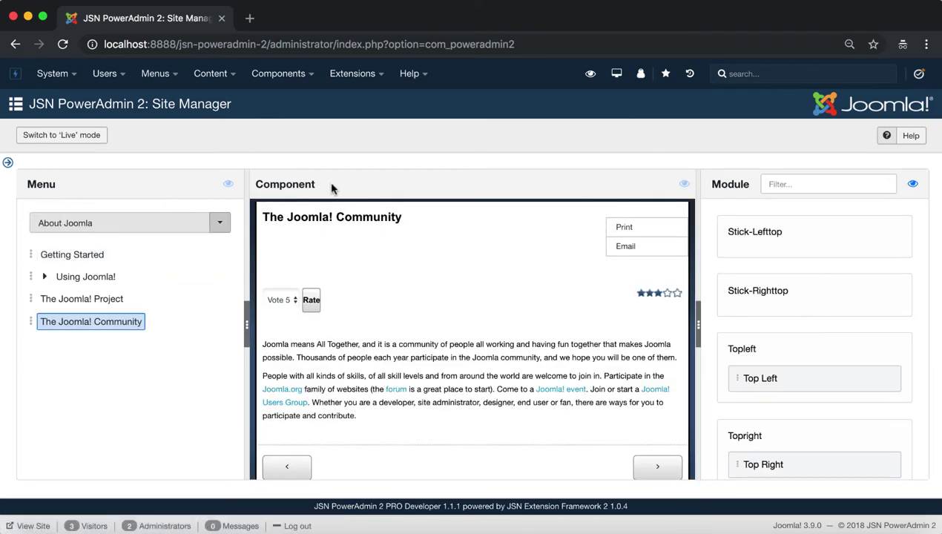
left_click_drag(332, 188, 254, 185)
left_click_drag(752, 186, 718, 186)
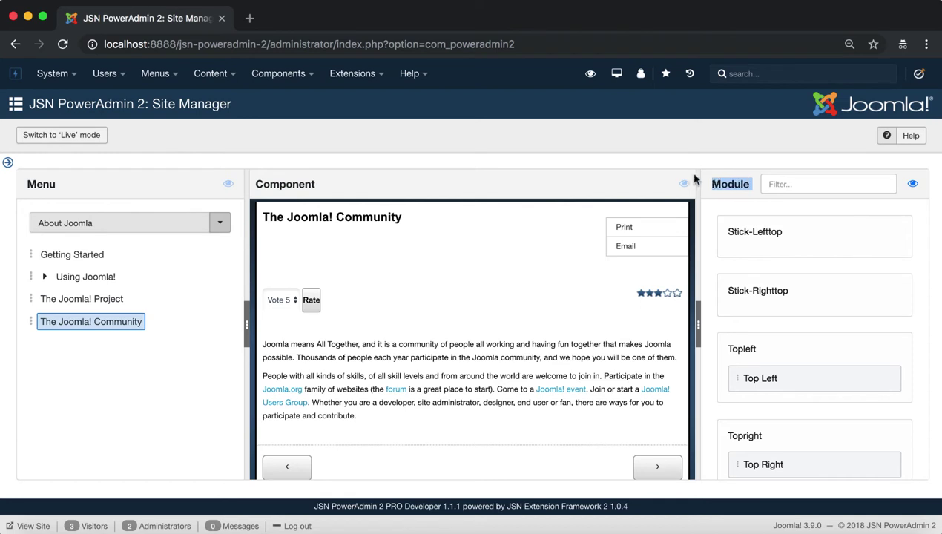
left_click(528, 188)
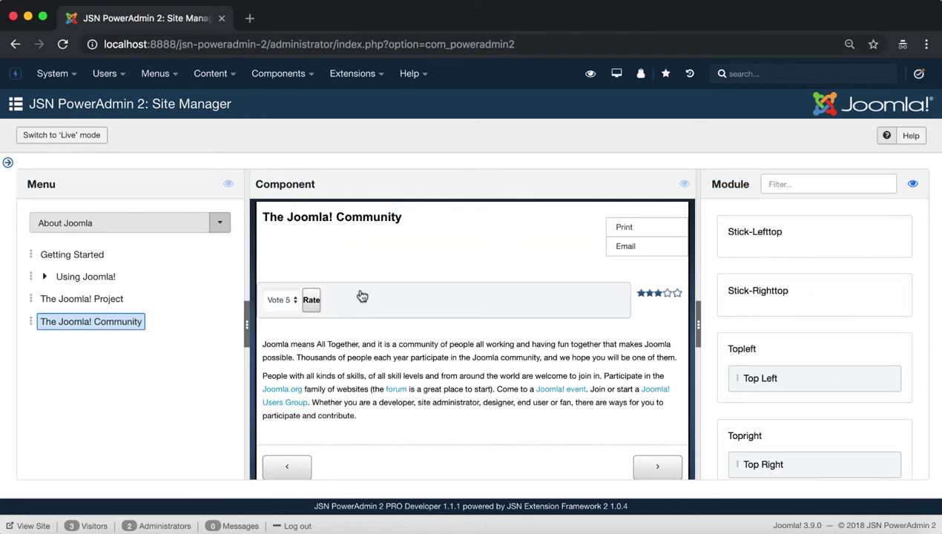
Step: Switch the tree back to Main Menu and reopen the list of site menus
left_click(220, 226)
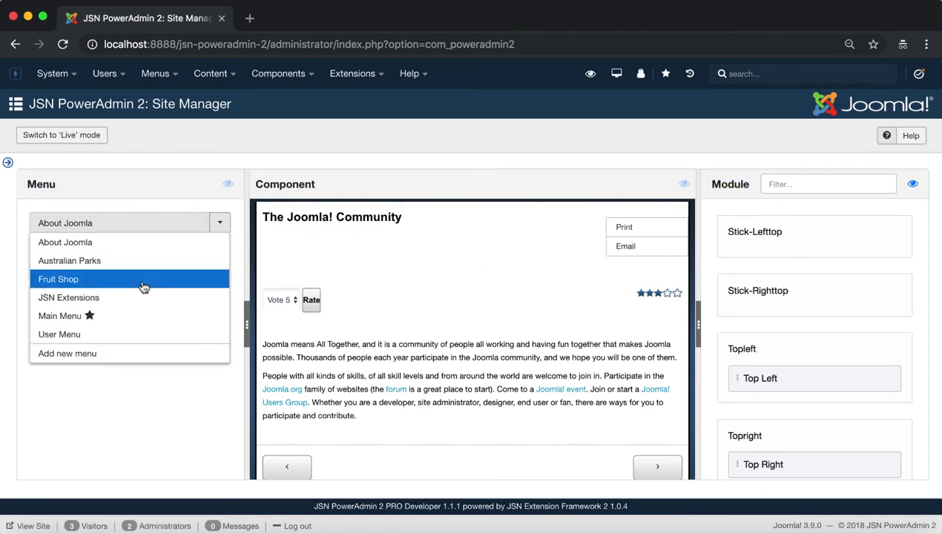
left_click(117, 321)
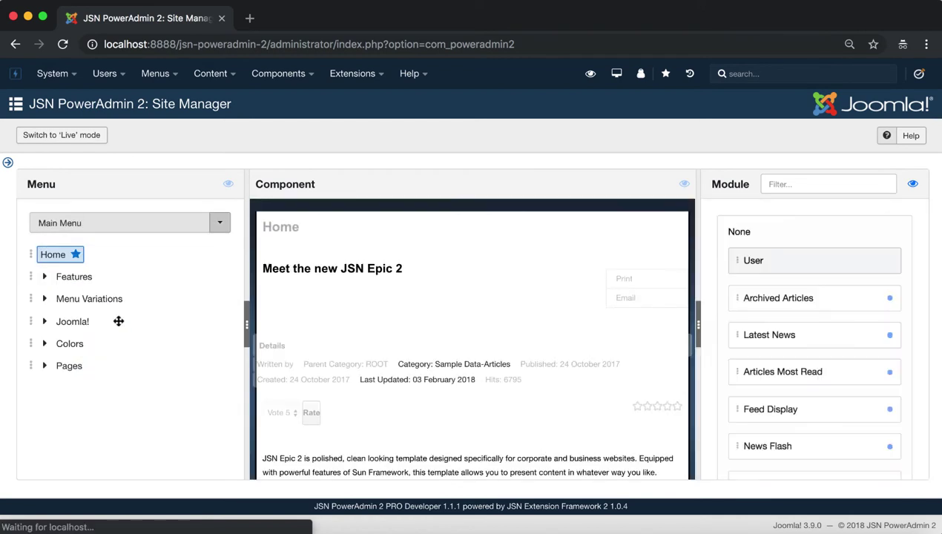
left_click(220, 221)
Step: Fill in a new menu with Title 'JSN PowerAdmin 2 Menu' and Menu Type 'testmenu'
left_click(189, 351)
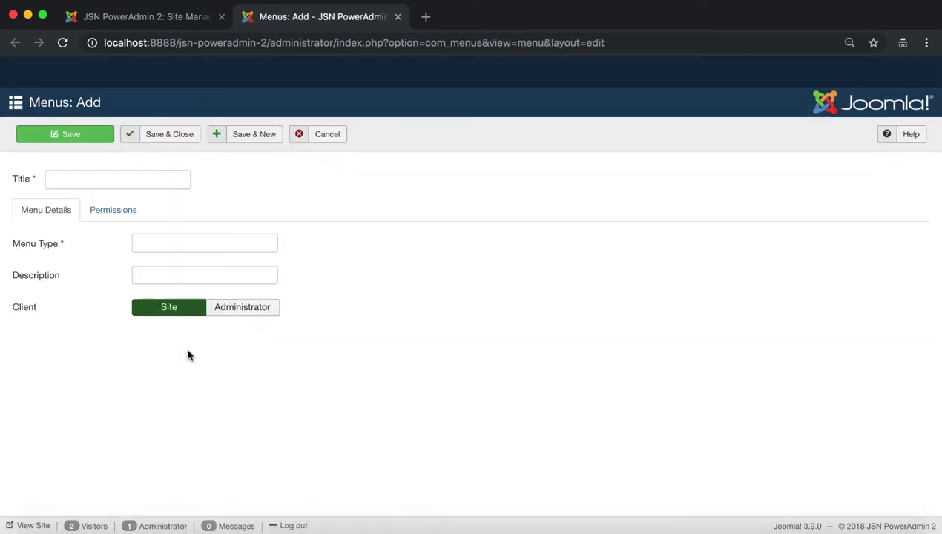
left_click_drag(102, 102, 30, 102)
left_click(124, 112)
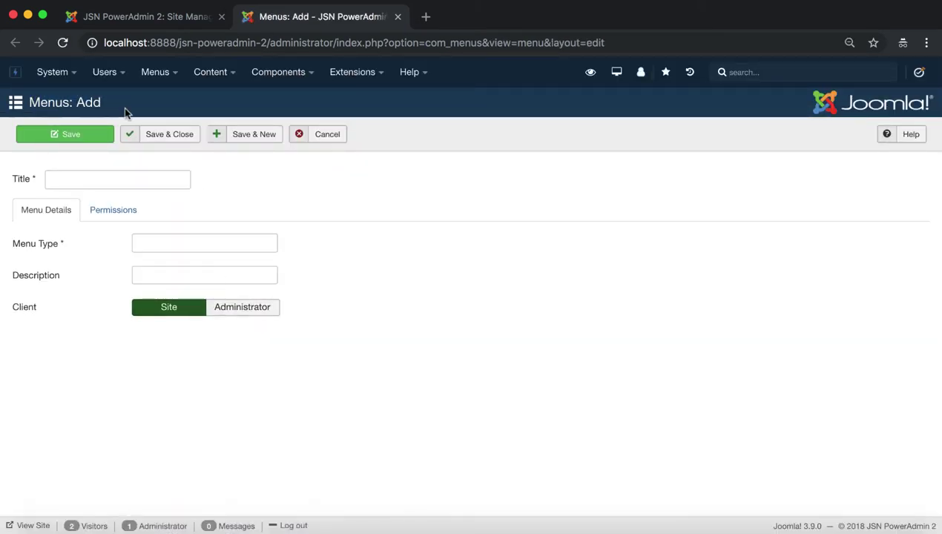
left_click(126, 181)
type("JSN")
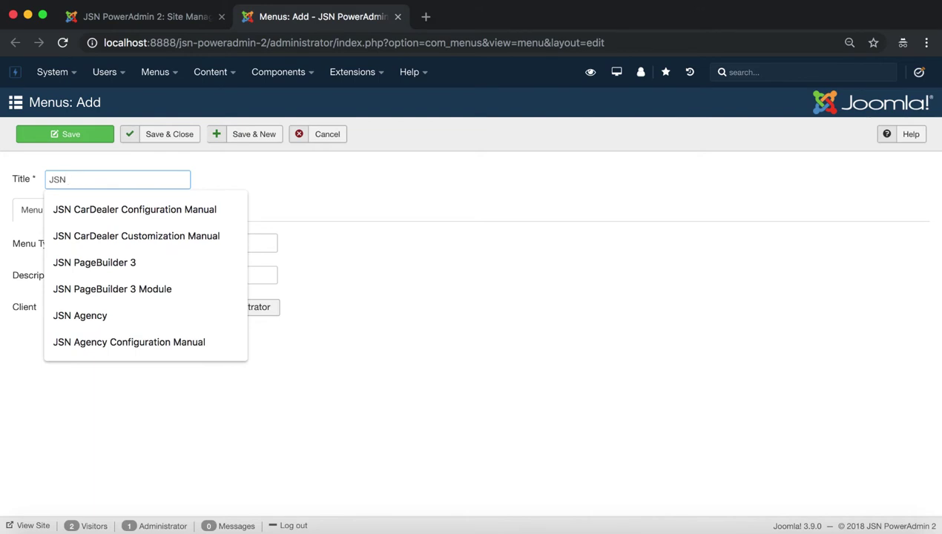
type(" PowerAdmin 2 Menu")
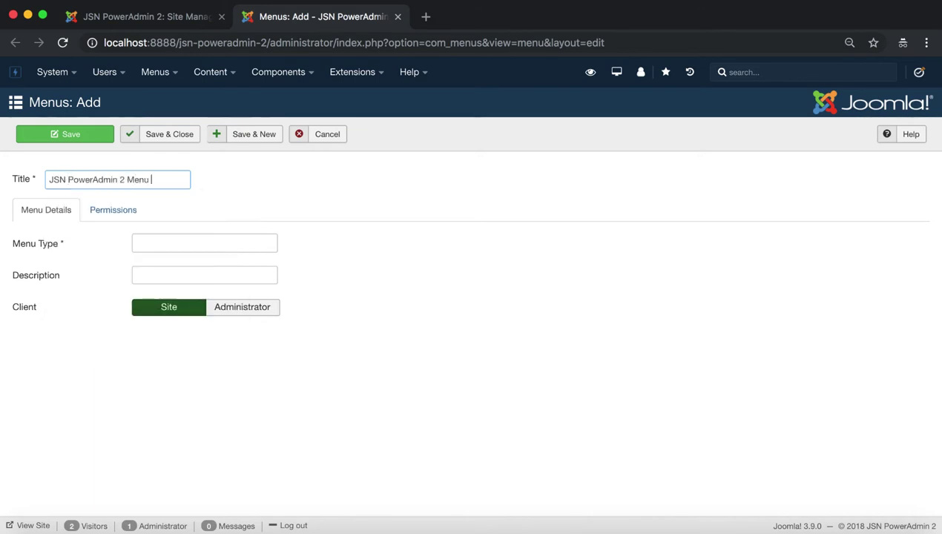
left_click(148, 236)
type("testmenu")
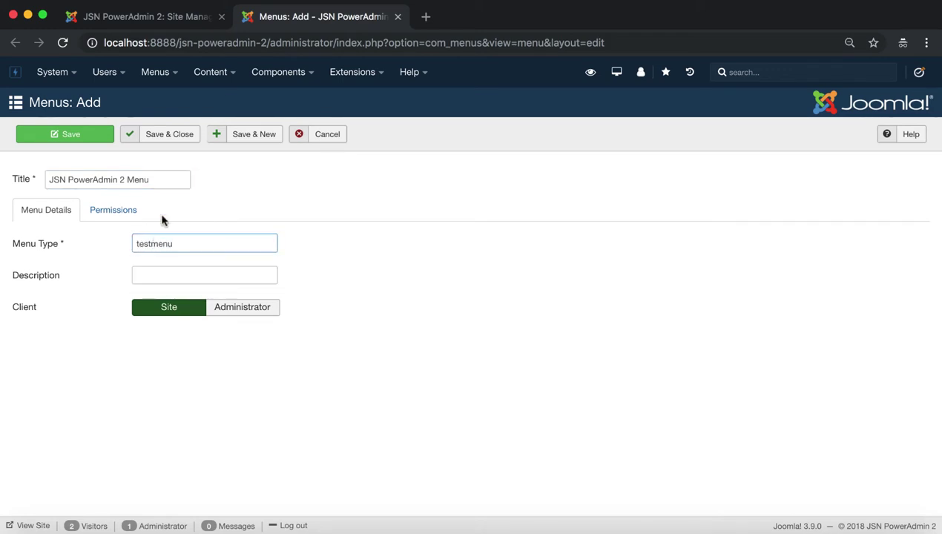
Step: Save and close the new menu, then go back to the Site Manager
left_click(165, 138)
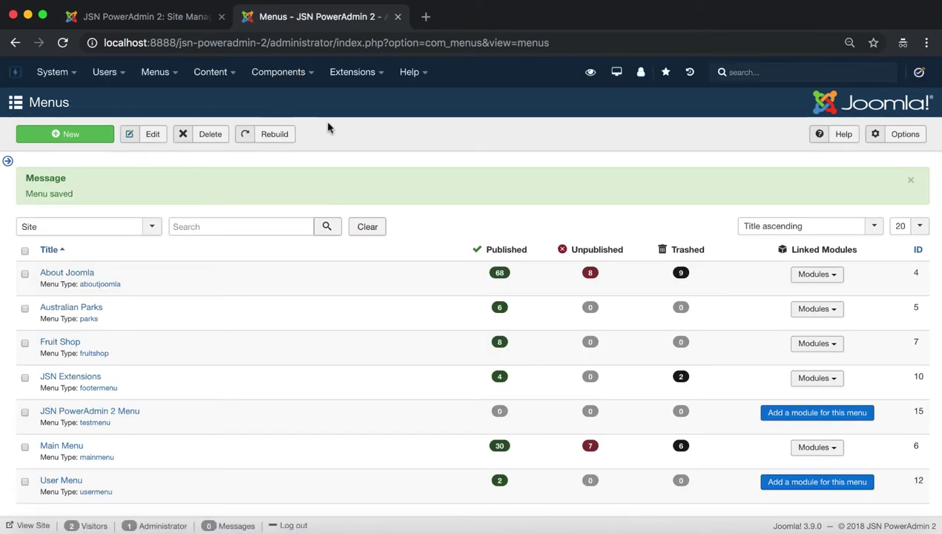
scroll(183, 319, "down", 1)
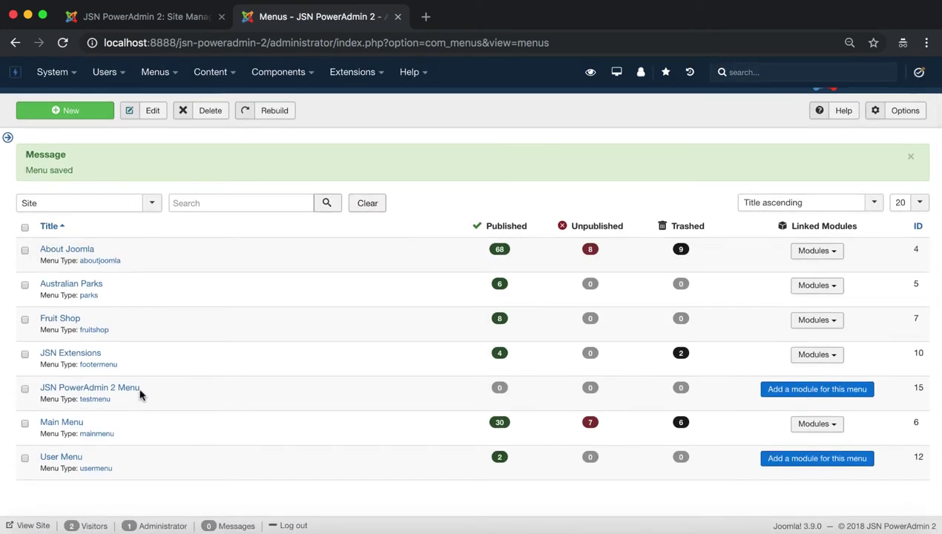
left_click(398, 16)
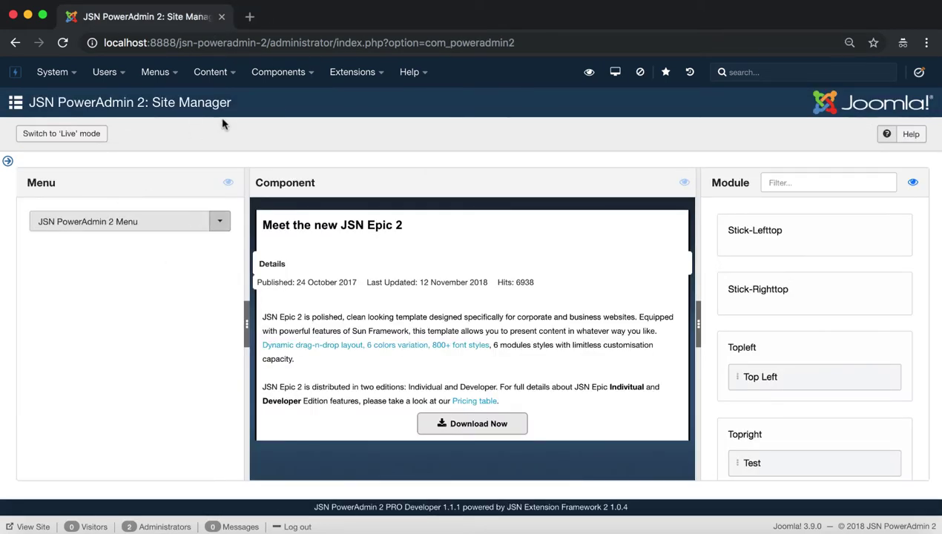
Step: Reselect Main Menu and bring up its Edit/Rebuild/More/Add menu item actions
left_click_drag(229, 105, 31, 110)
left_click(33, 111)
left_click(218, 224)
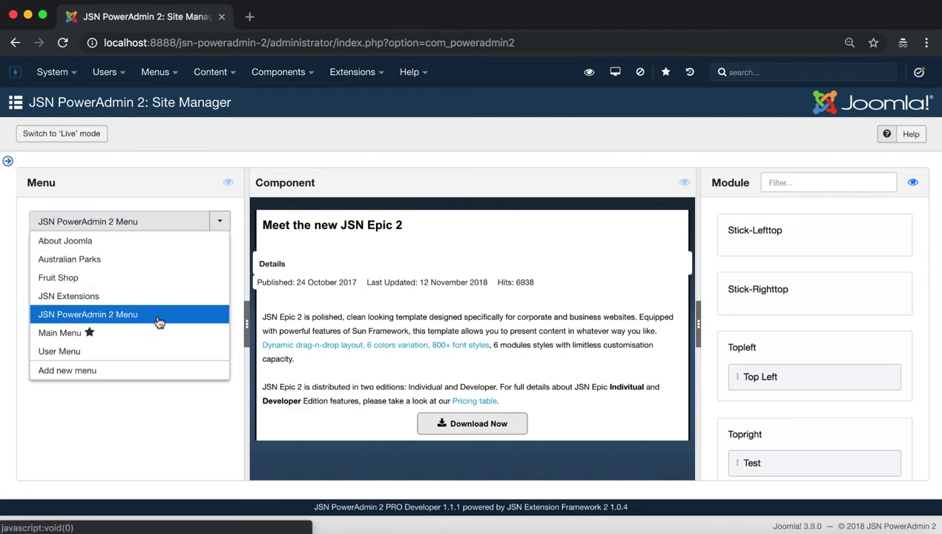
left_click(128, 335)
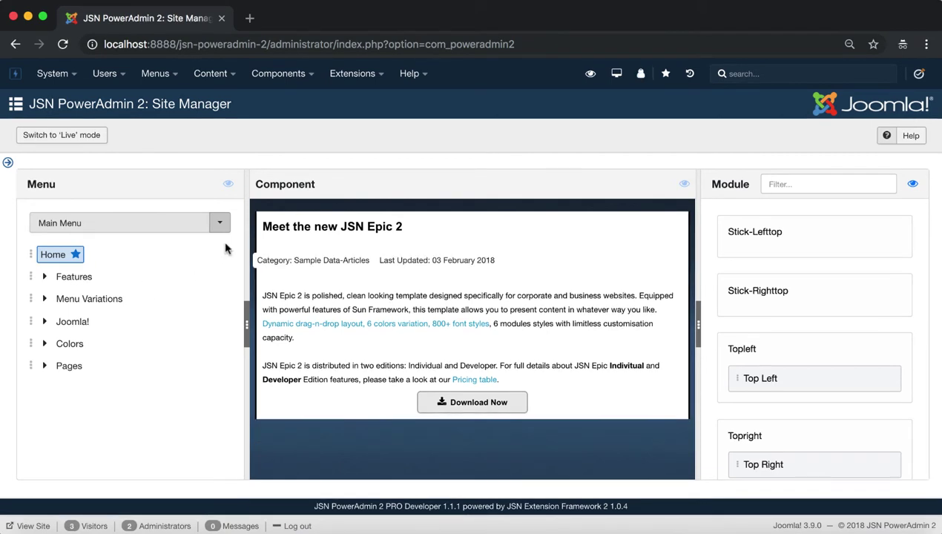
left_click(197, 225)
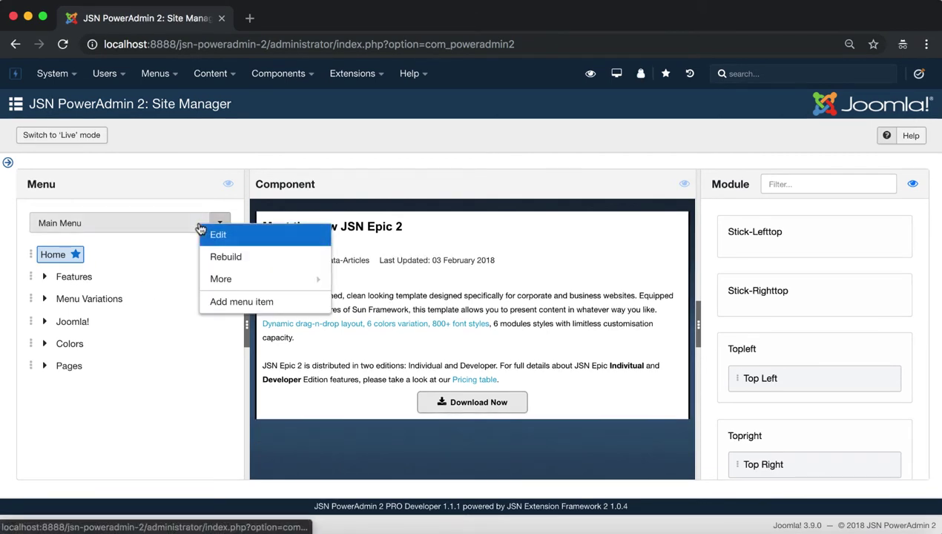
Step: Open the Main Menu's edit page, then go back to the Site Manager
left_click(301, 240)
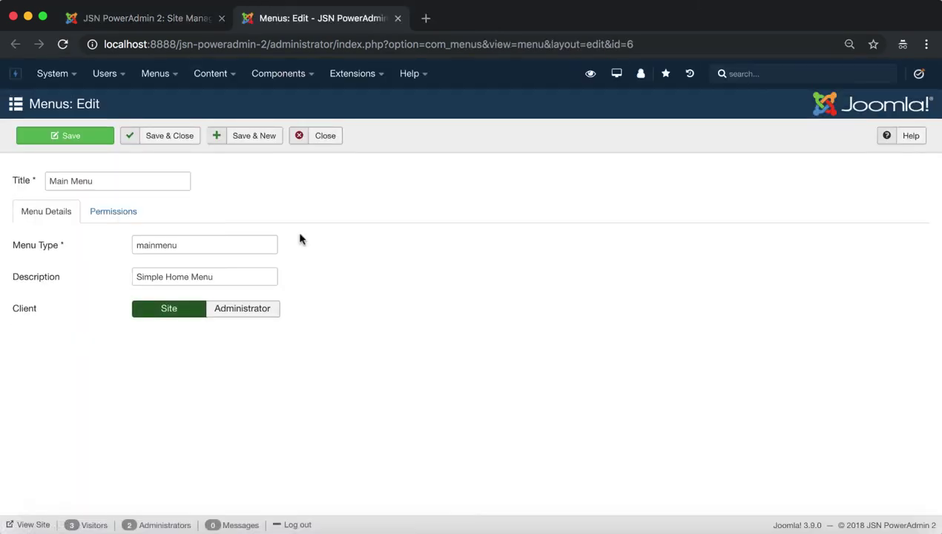
left_click_drag(104, 109, 25, 105)
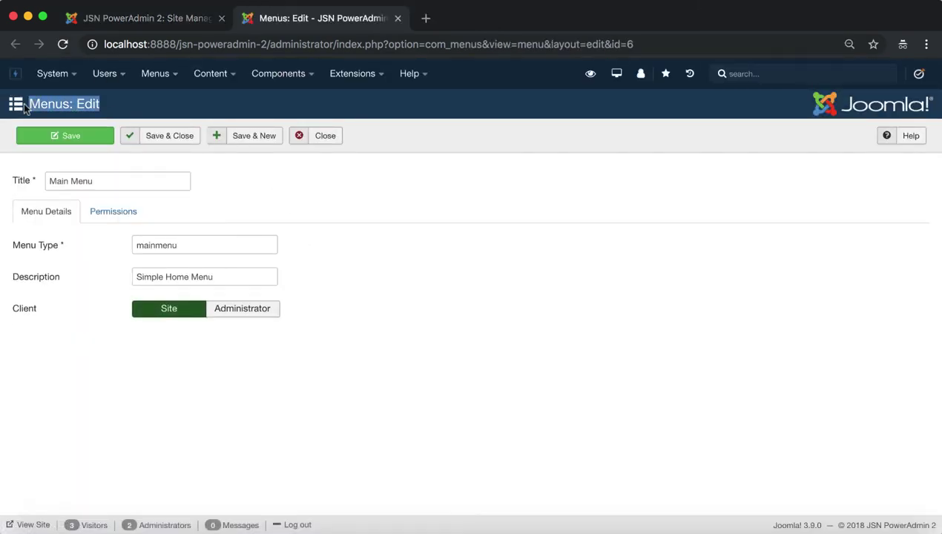
left_click(96, 184)
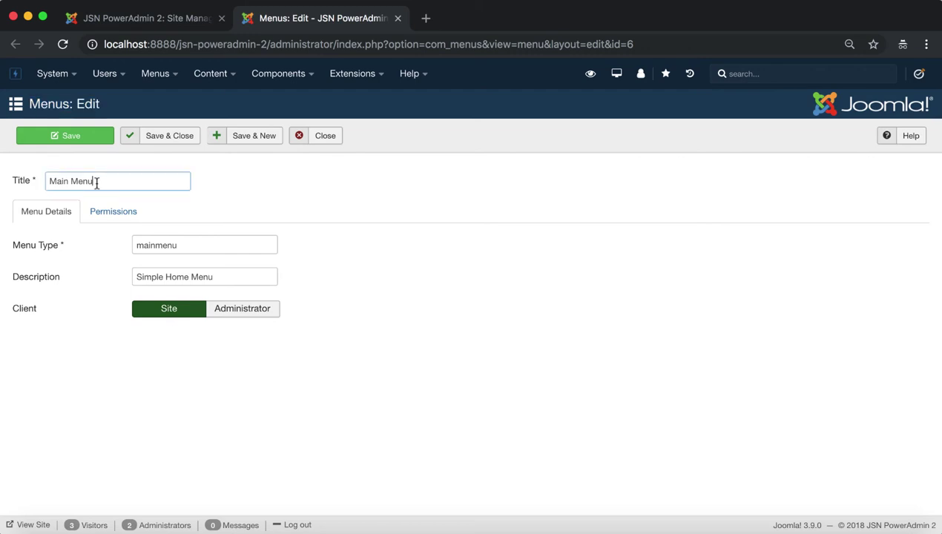
left_click(175, 22)
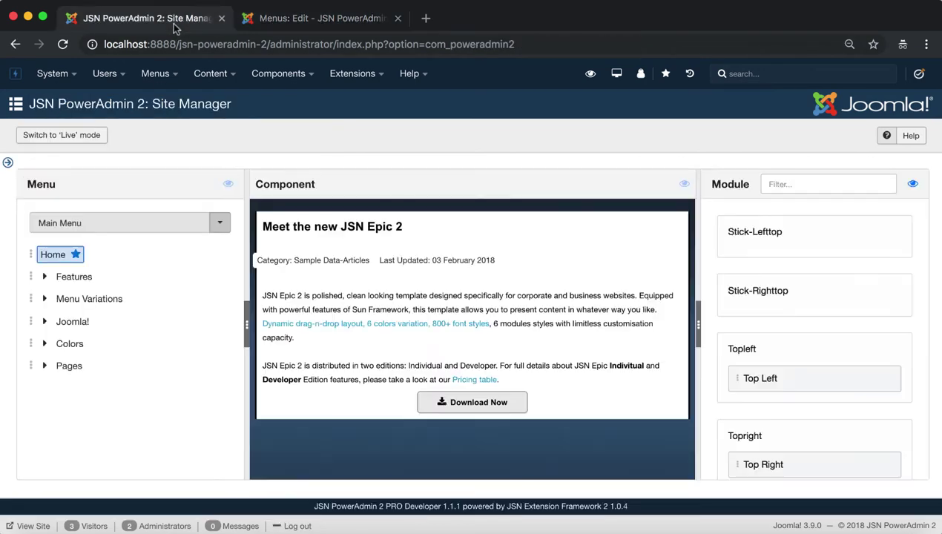
Step: Rebuild Main Menu and review its counts: 31 published, 7 unpublished, 5 trashed
left_click(198, 224)
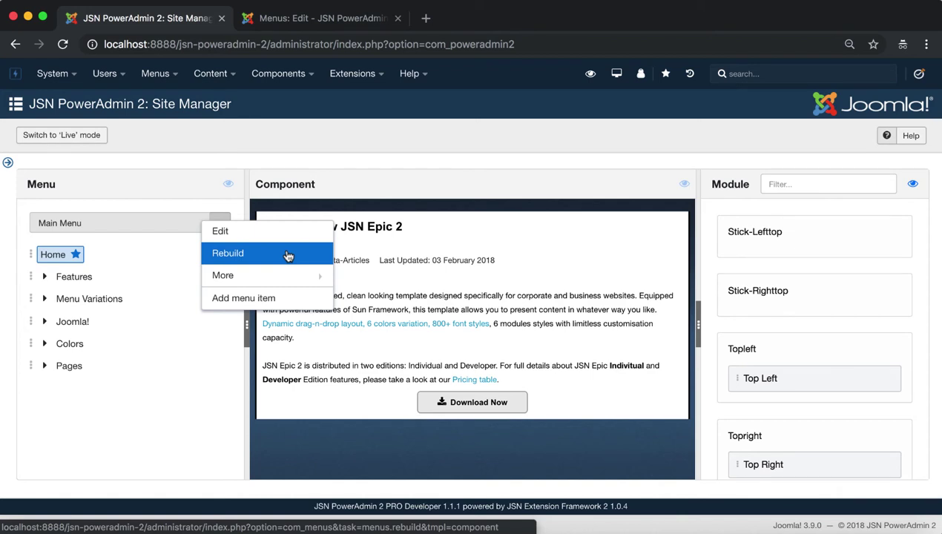
left_click(344, 22)
left_click(326, 141)
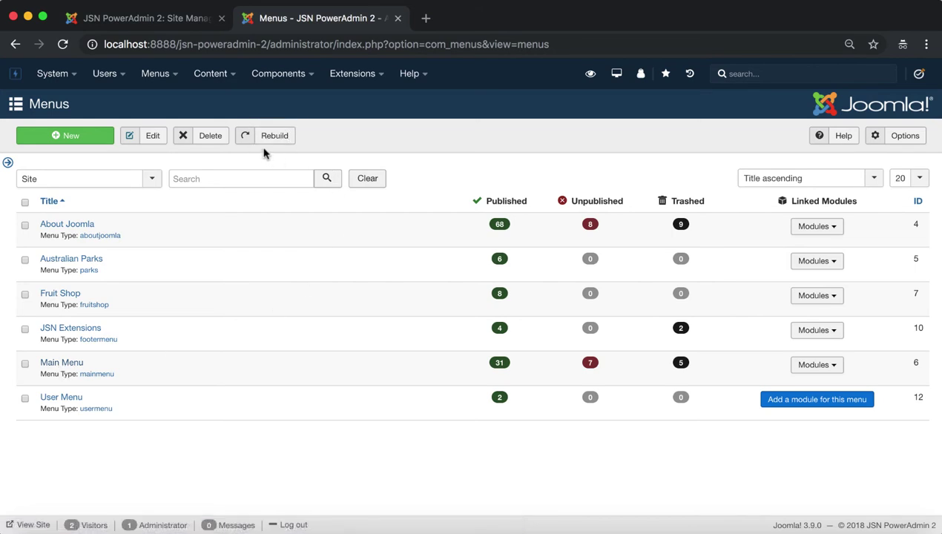
left_click(147, 25)
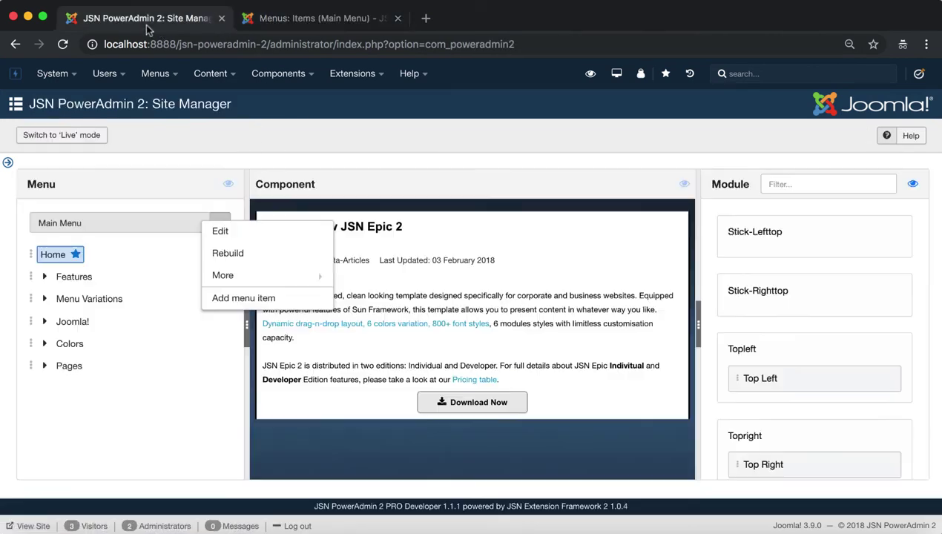
Step: Select User Menu and delete it via More > Delete, confirming with Ok
mouse_move(281, 287)
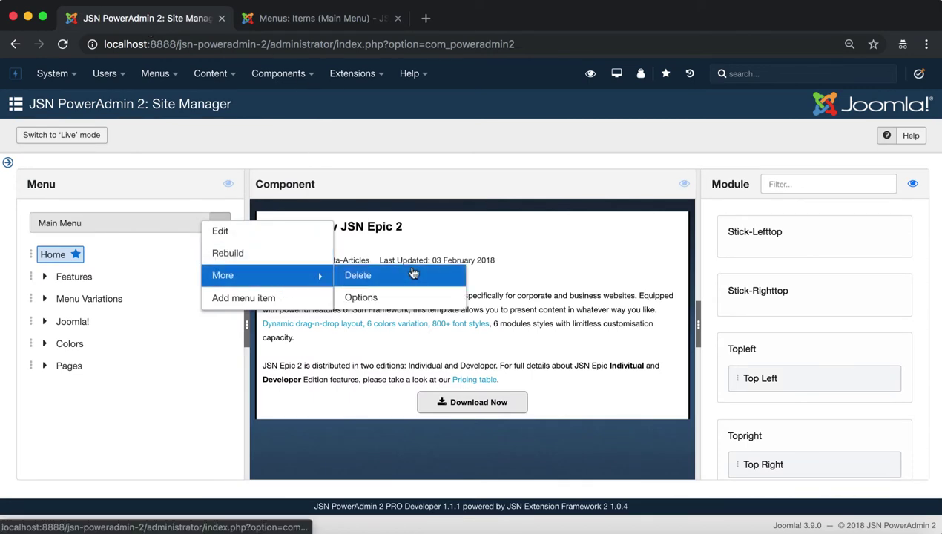
right_click(134, 217)
left_click(204, 202)
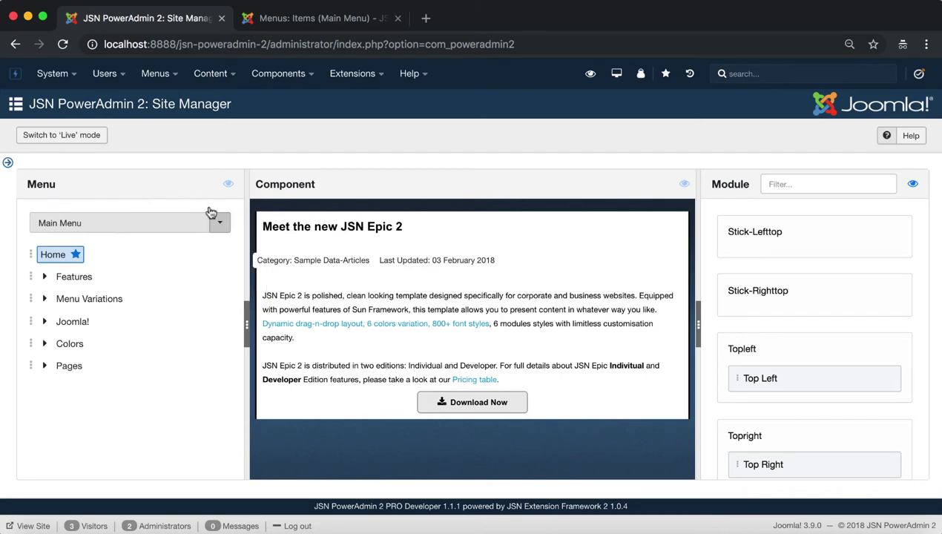
left_click(219, 228)
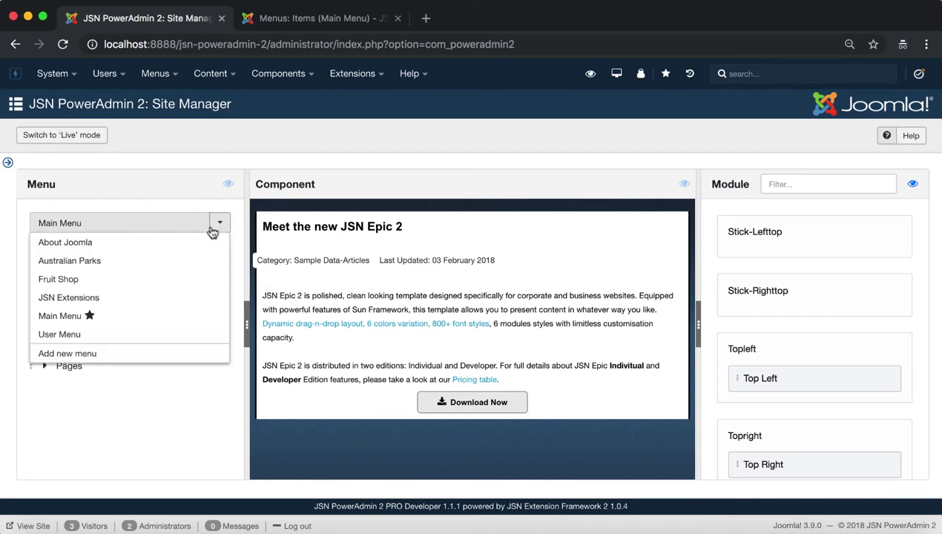
left_click(161, 335)
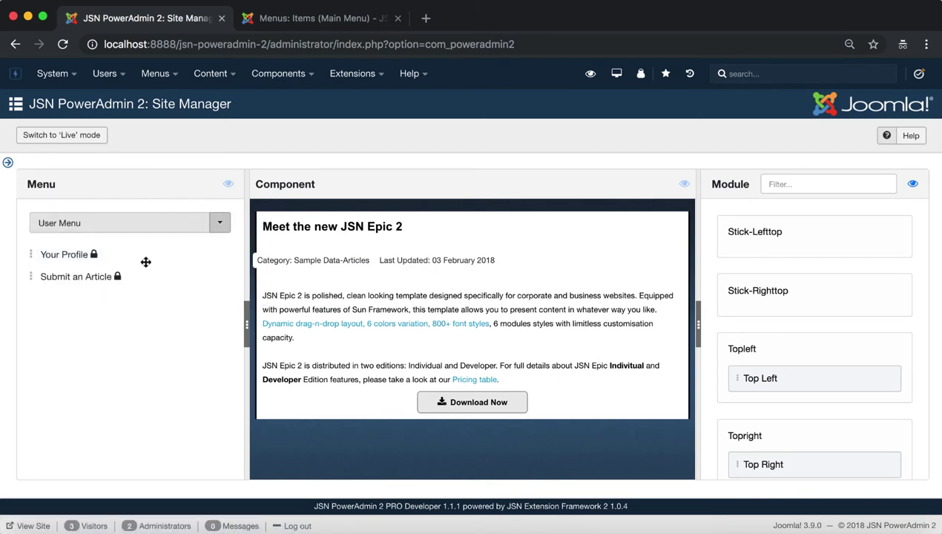
left_click(219, 222)
mouse_move(252, 282)
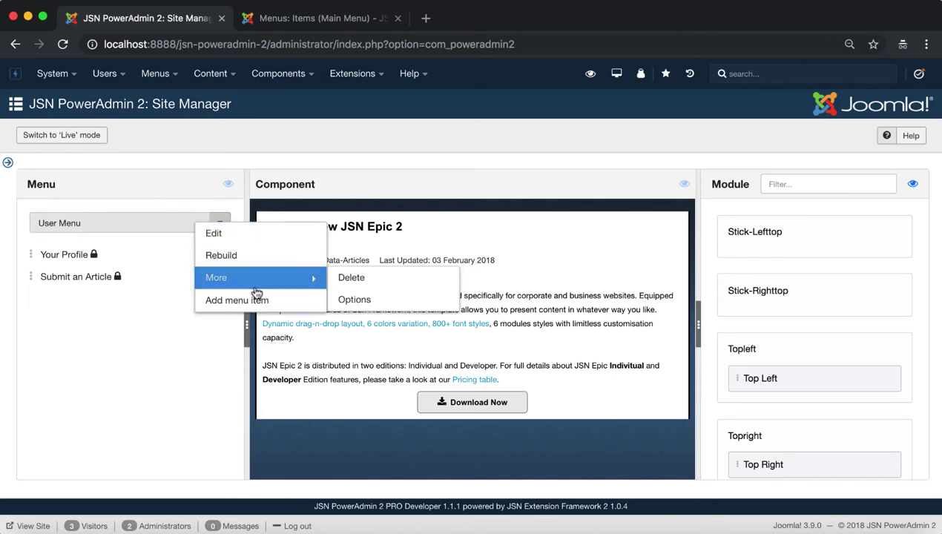
left_click(396, 279)
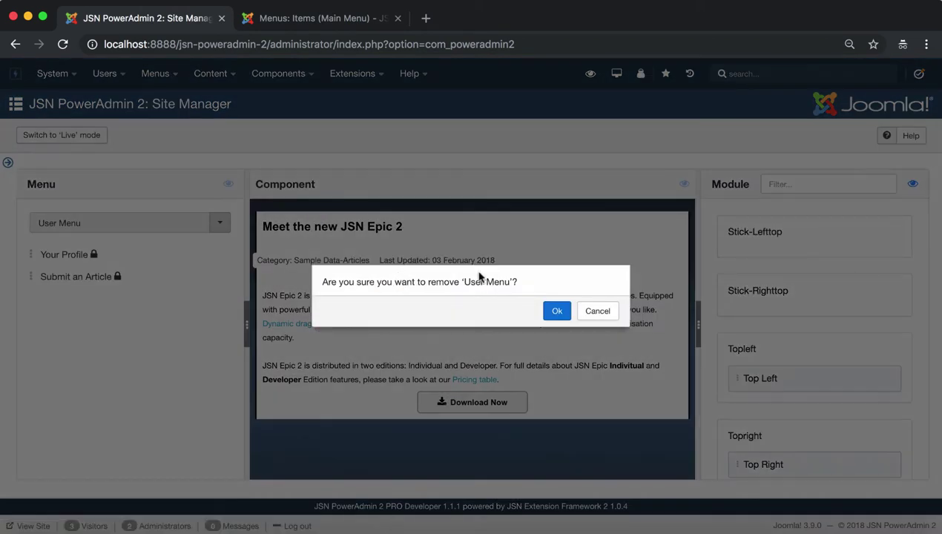
left_click_drag(522, 282, 320, 286)
left_click(559, 313)
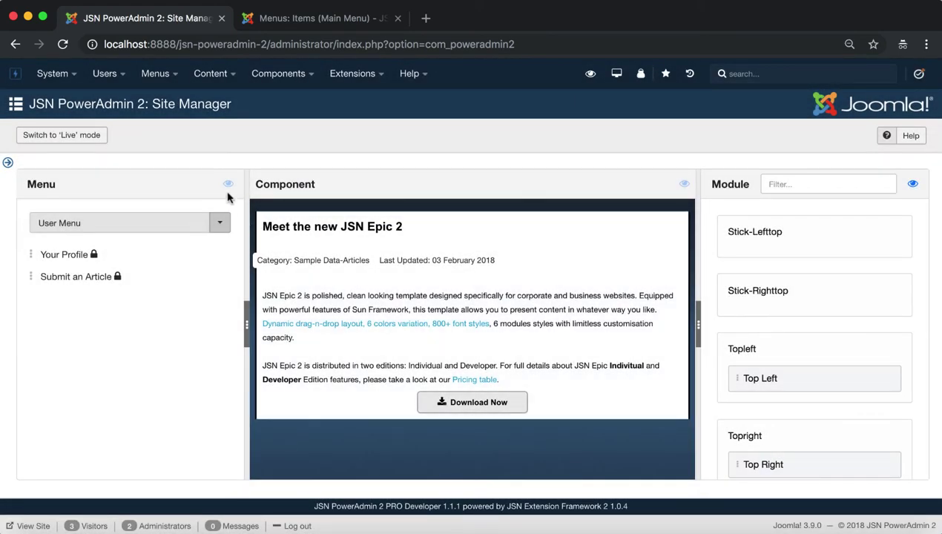
Step: Switch the tree back to Main Menu and check User Menu is gone from the list
left_click(222, 220)
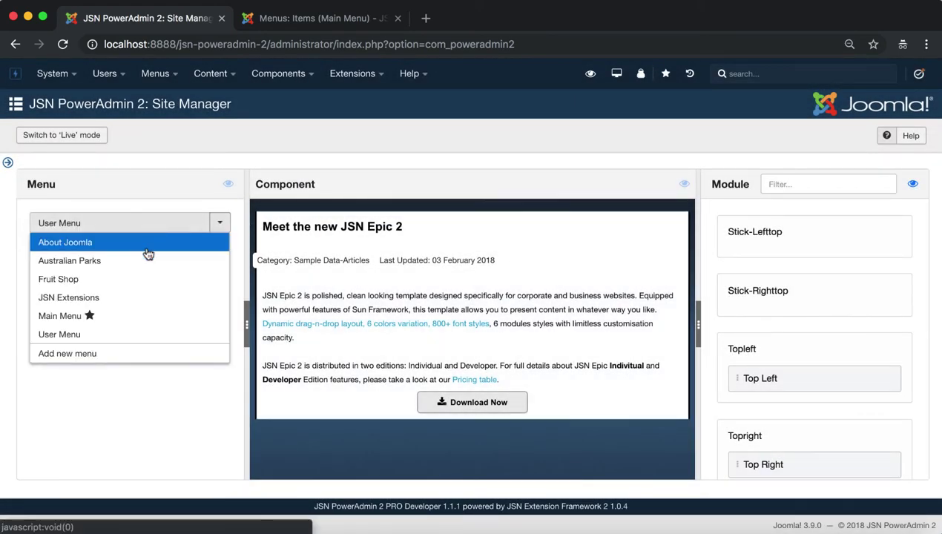
left_click(103, 316)
left_click(224, 221)
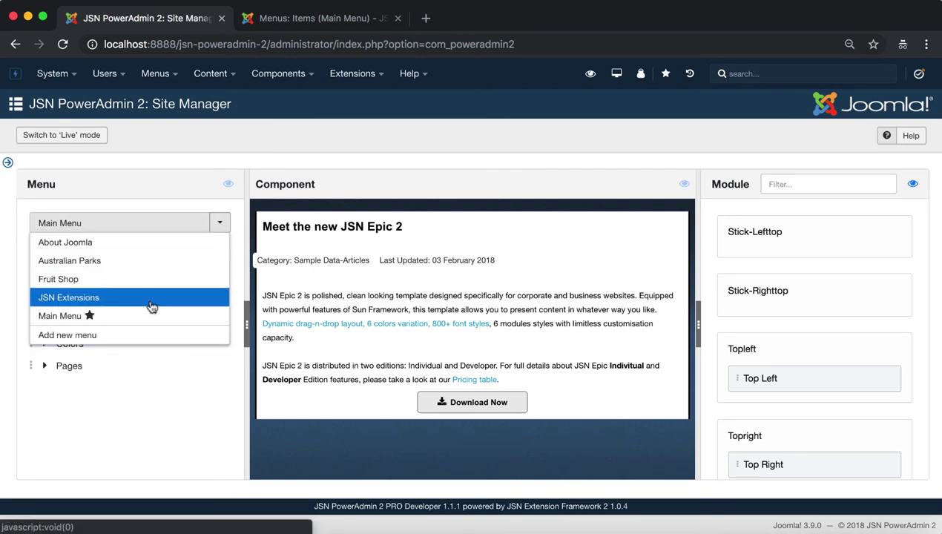
Step: View the Menus: Options page, with Show Page Heading set to No, then return to Site Manager
left_click(192, 391)
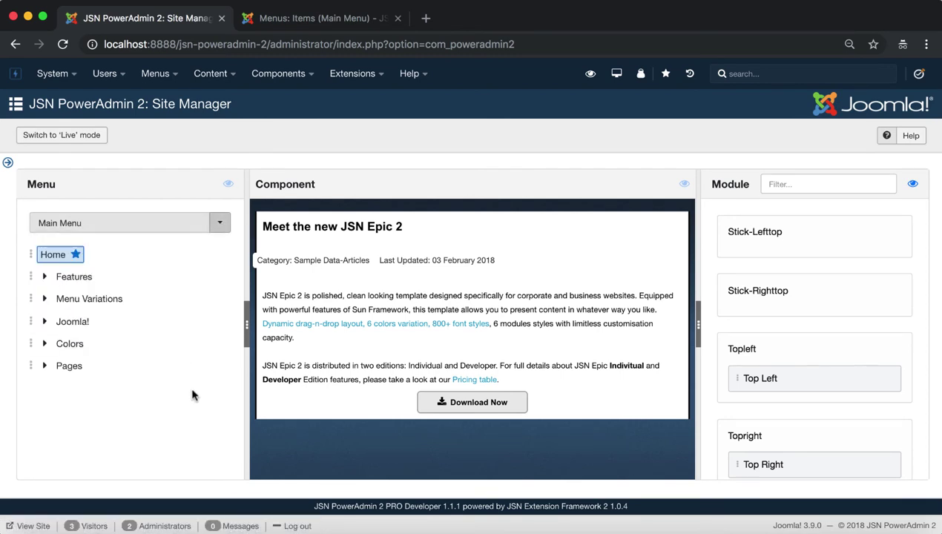
right_click(200, 230)
mouse_move(230, 280)
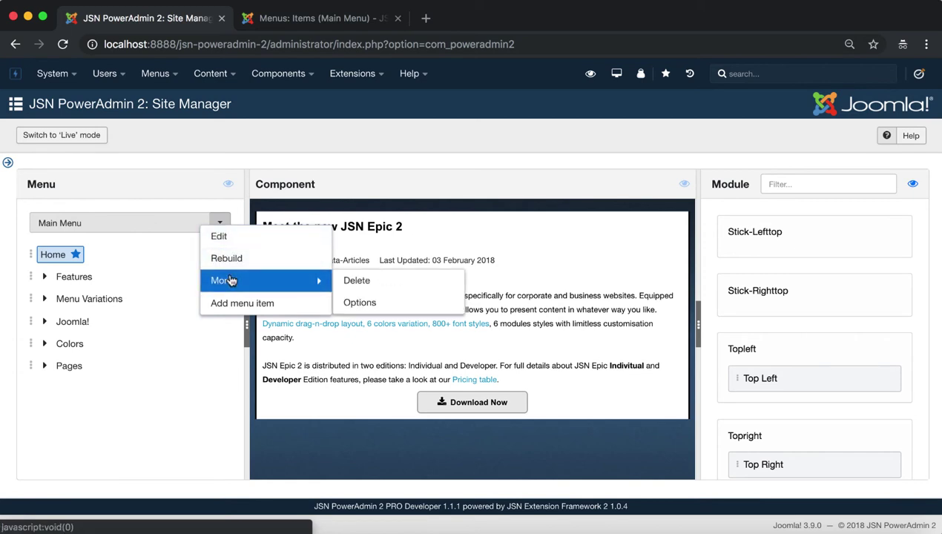
left_click(408, 304)
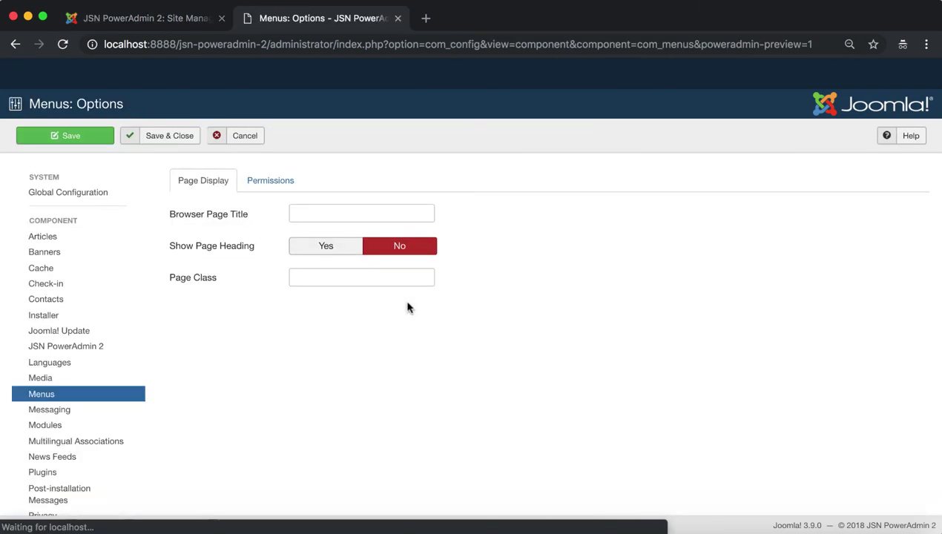
left_click_drag(125, 105, 27, 104)
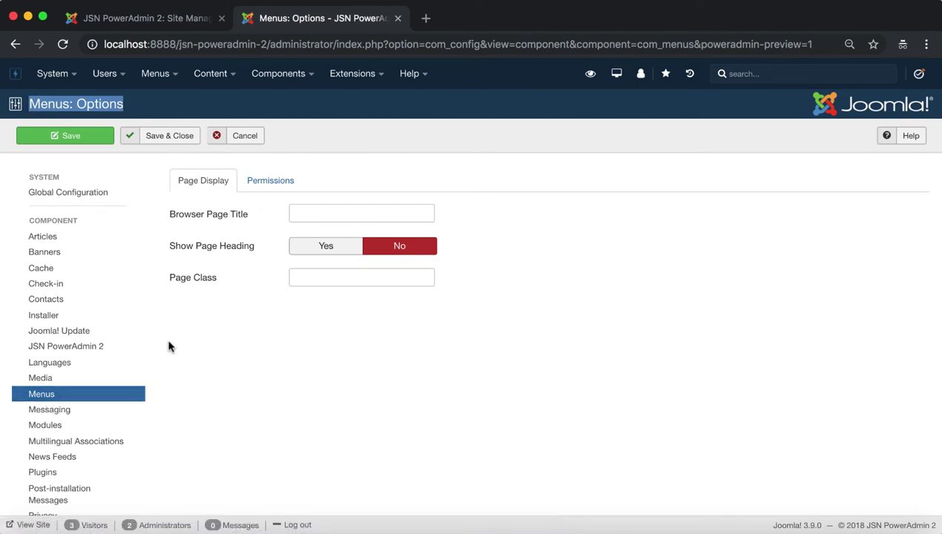
left_click(165, 23)
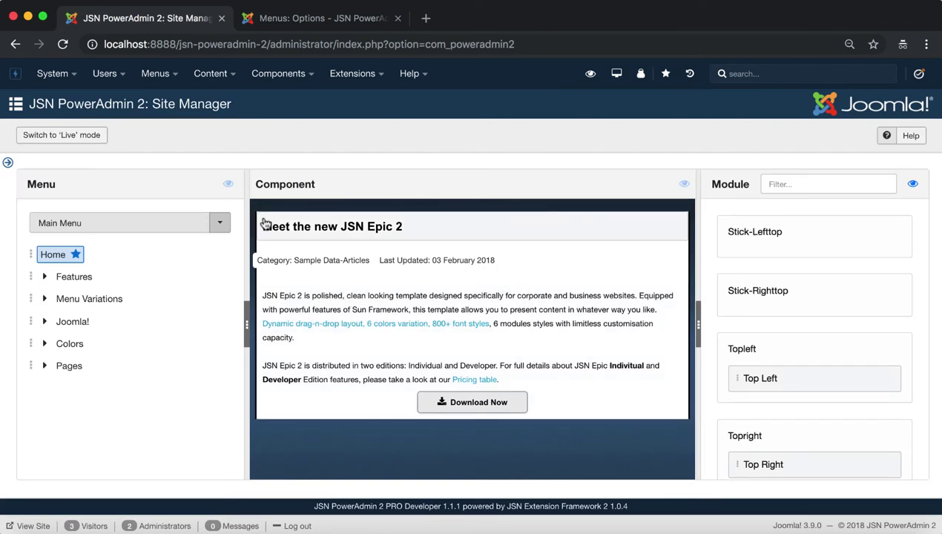
Step: Start a new Main Menu item titled 'New Menu Item'
right_click(197, 223)
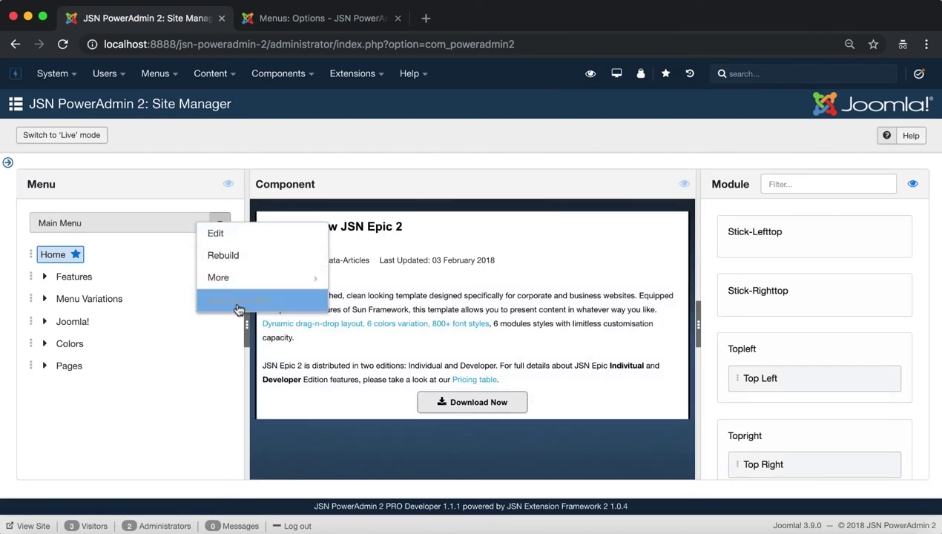
left_click(283, 303)
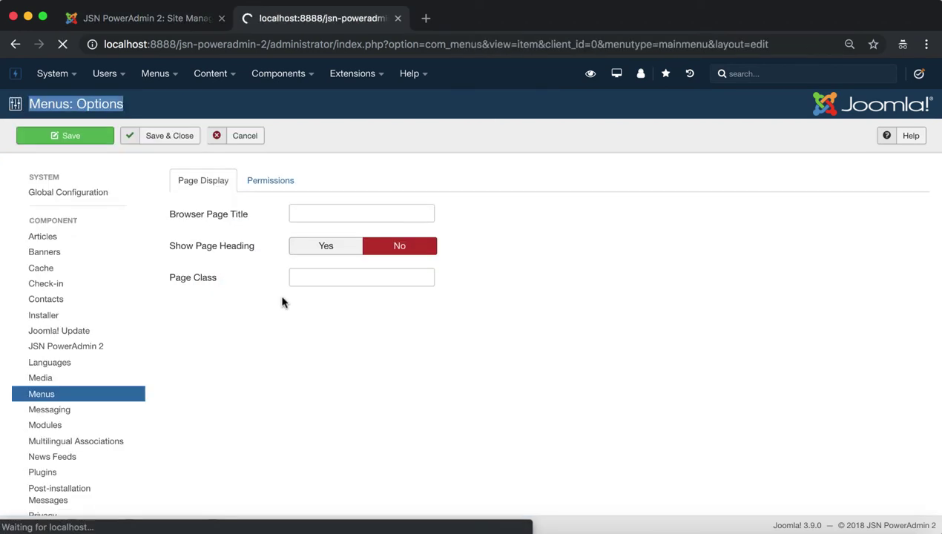
left_click_drag(136, 103, 18, 106)
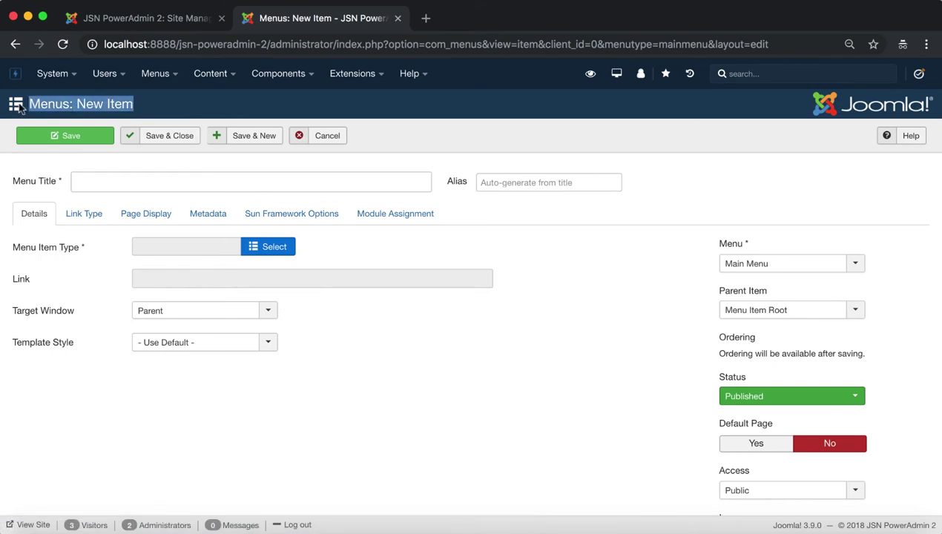
left_click(137, 182)
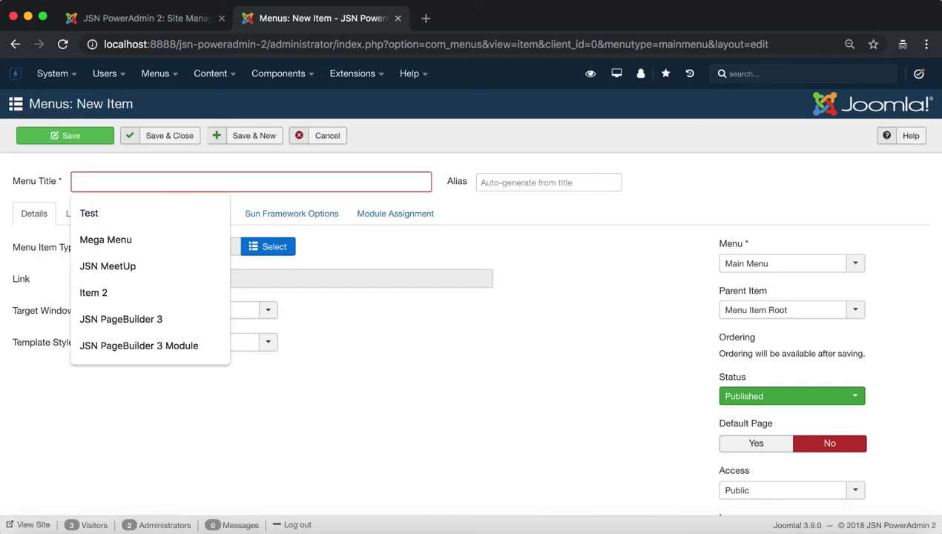
type("New Menu Item")
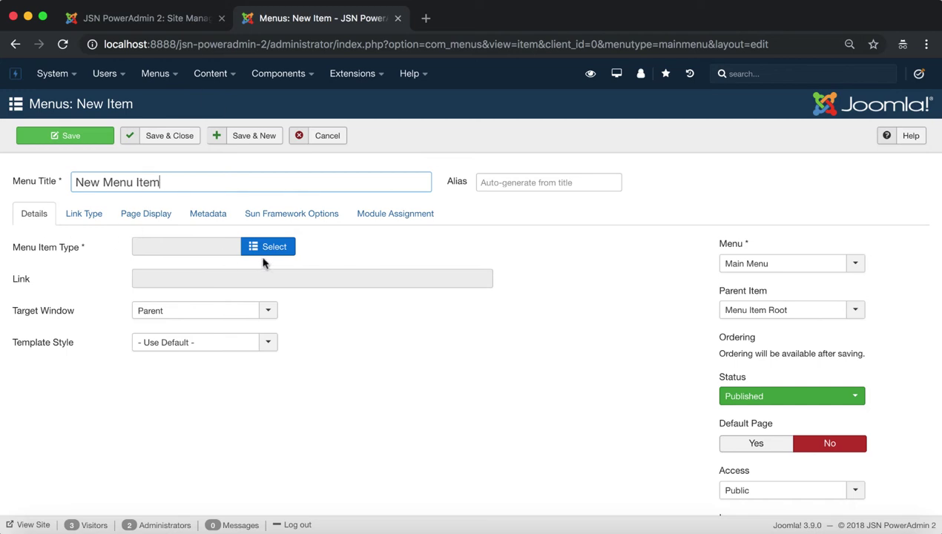
Step: Set the item's type to System Links > URL
left_click(265, 251)
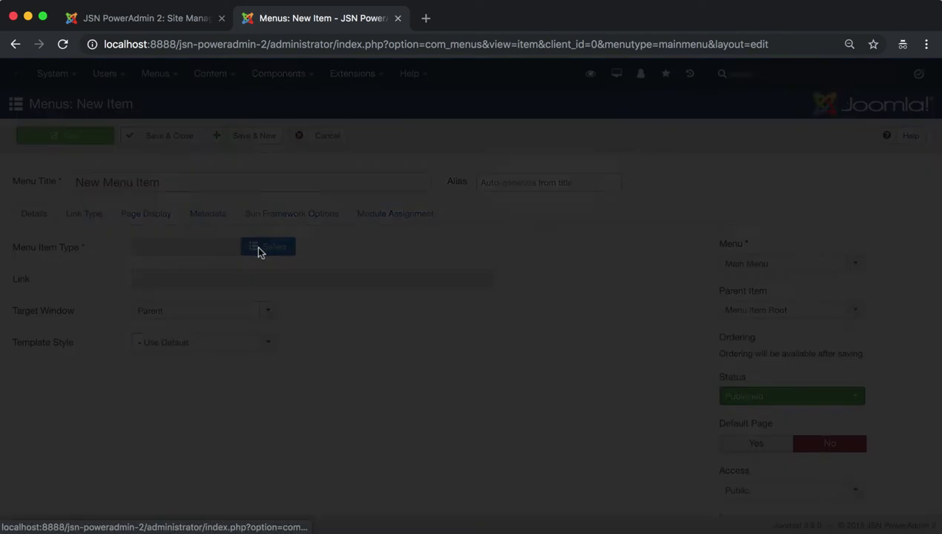
left_click(141, 140)
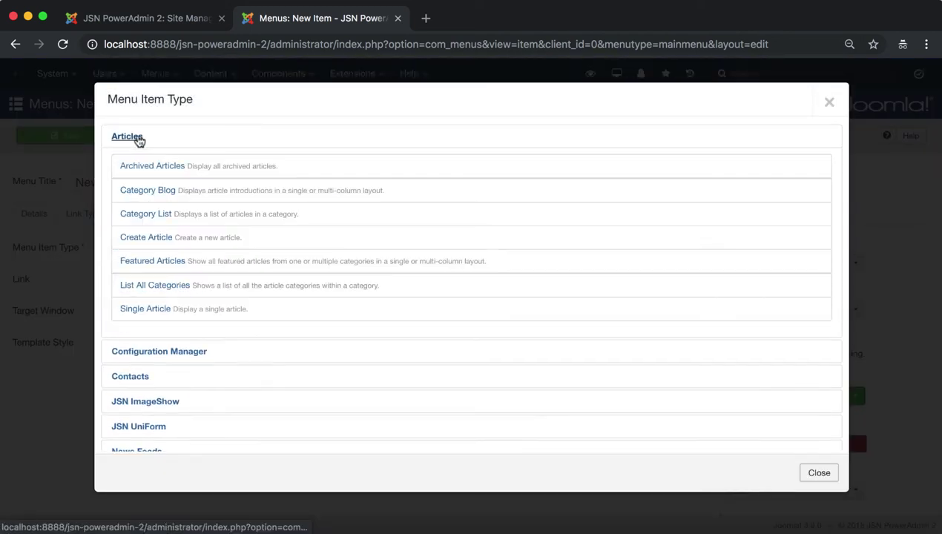
scroll(273, 379, "down", 3)
left_click(158, 419)
scroll(193, 393, "down", 3)
left_click(152, 370)
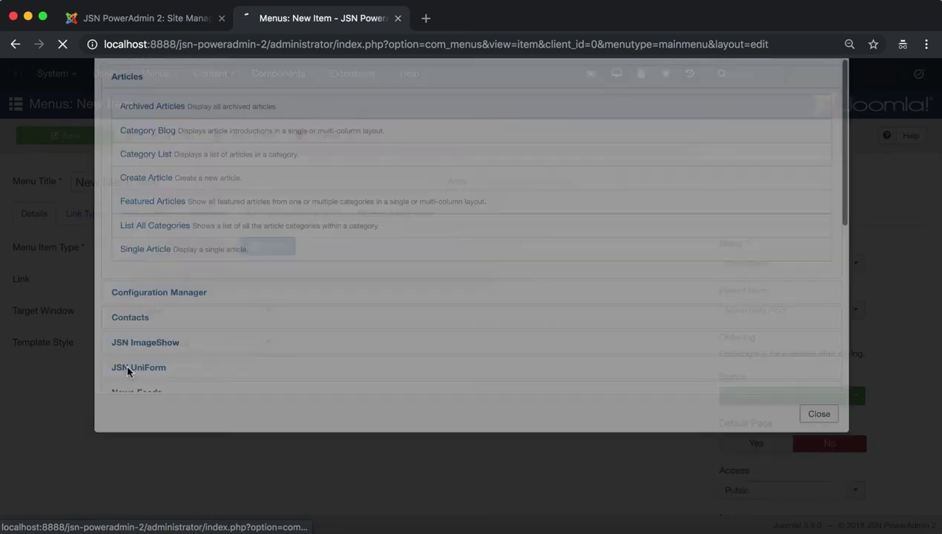
Step: Link it to #, keep Menu Item Root as parent, save, and return to the Site Manager
left_click(230, 271)
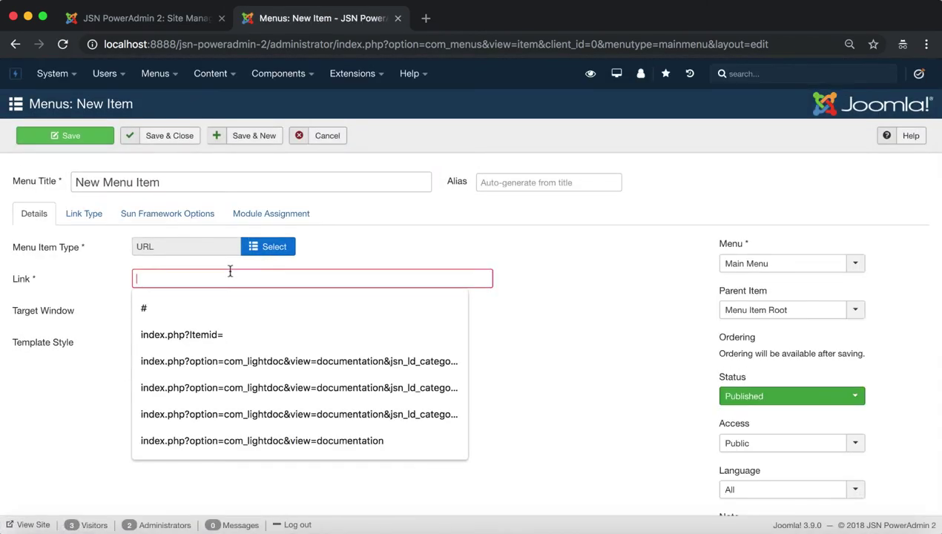
left_click(178, 313)
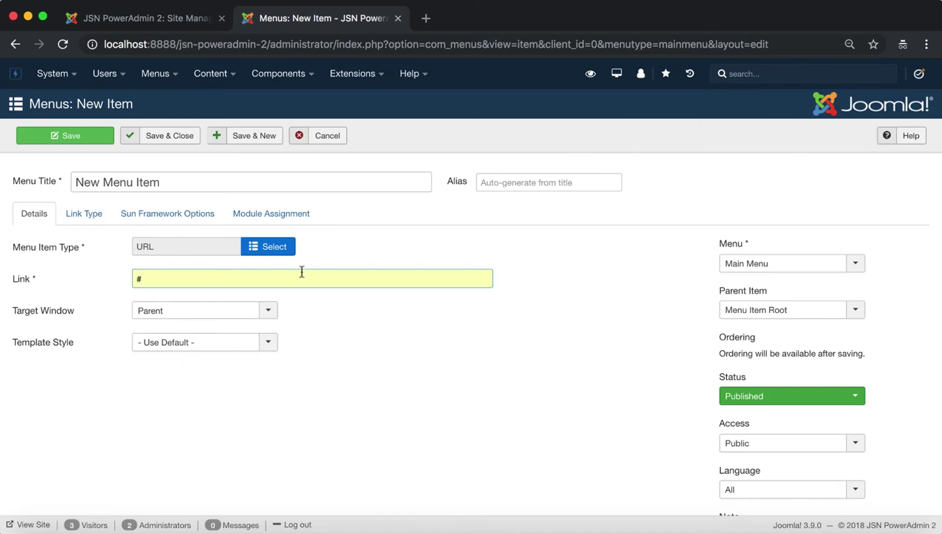
left_click(734, 312)
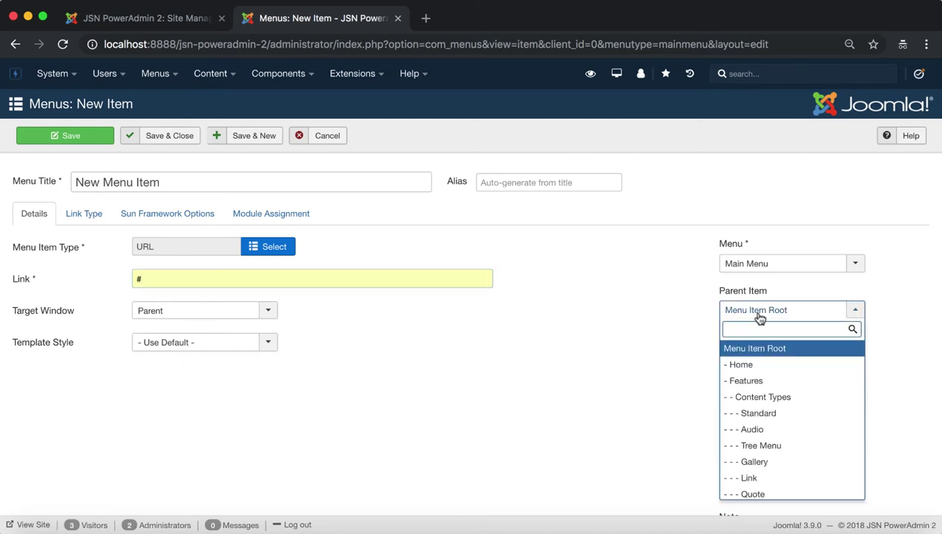
left_click(617, 374)
left_click(161, 137)
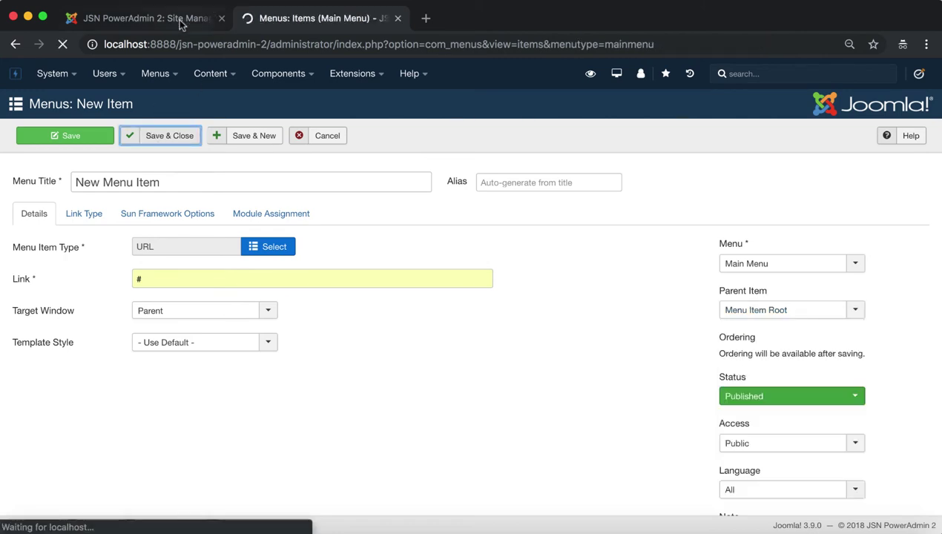
left_click(178, 27)
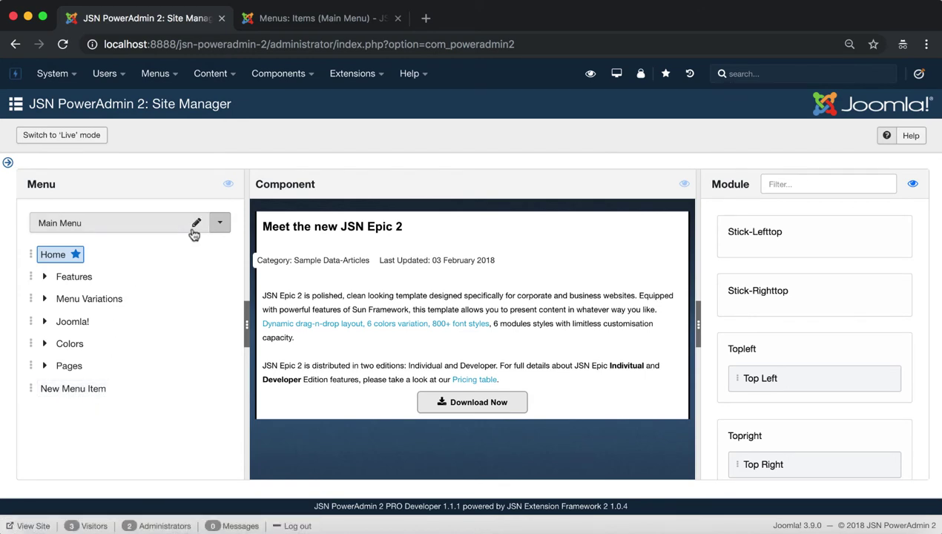
Step: Preview the Features page's 'Epic Features' content and bring up the Features item's context menu
left_click(197, 228)
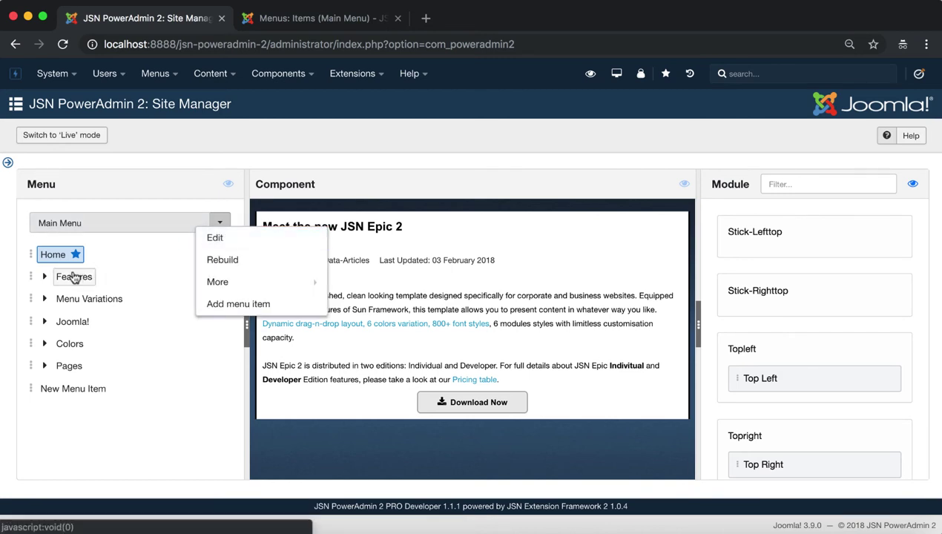
right_click(74, 286)
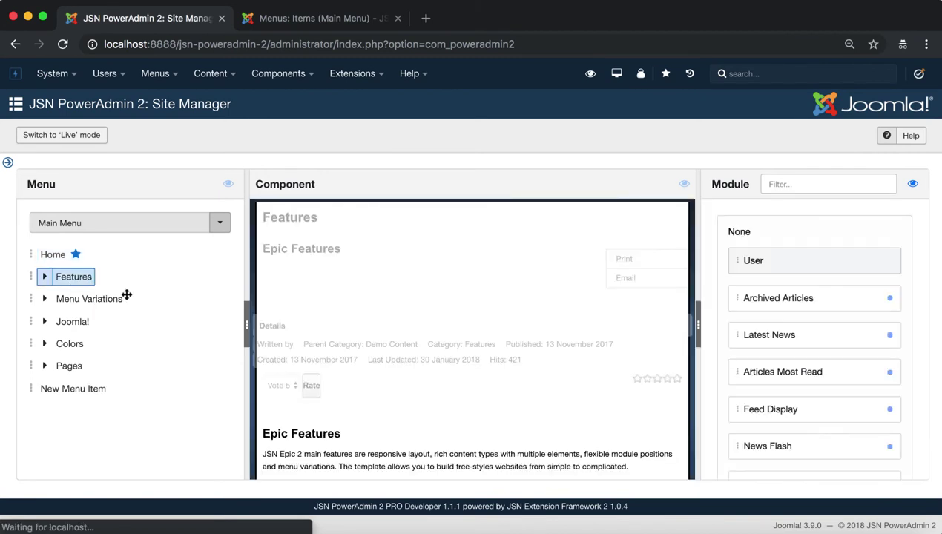
left_click_drag(319, 184, 256, 184)
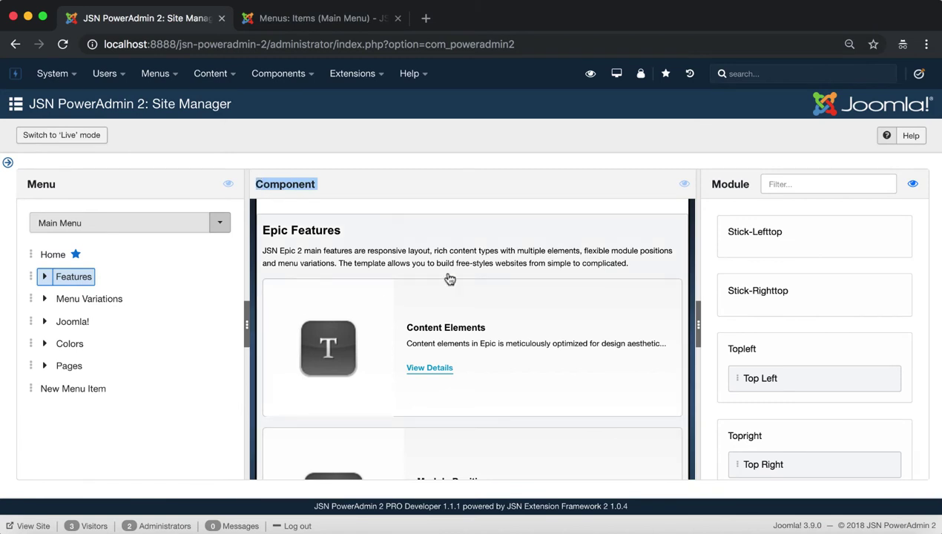
scroll(844, 258, "down", 5)
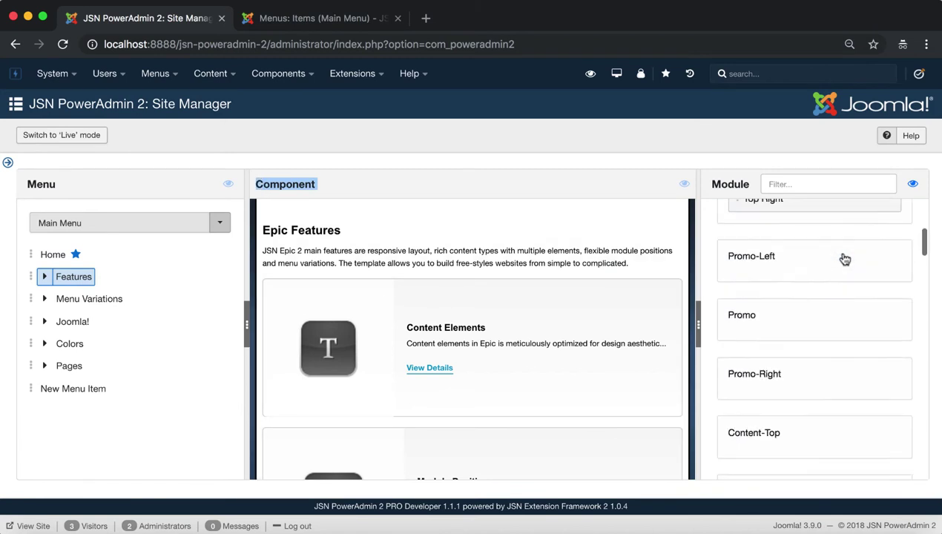
scroll(841, 256, "up", 2)
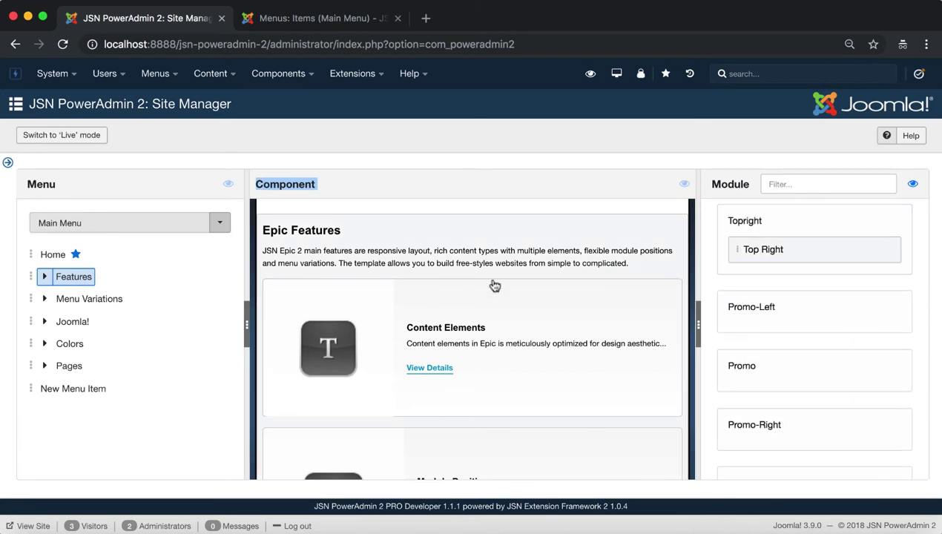
right_click(88, 284)
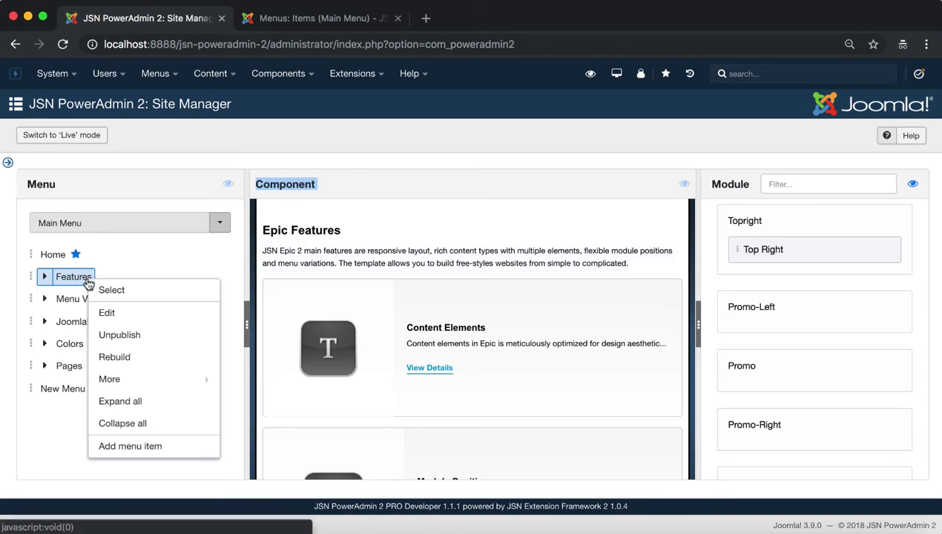
Step: Open Features in a Menus: Edit Item tab, then return to the Site Manager tab
left_click(172, 321)
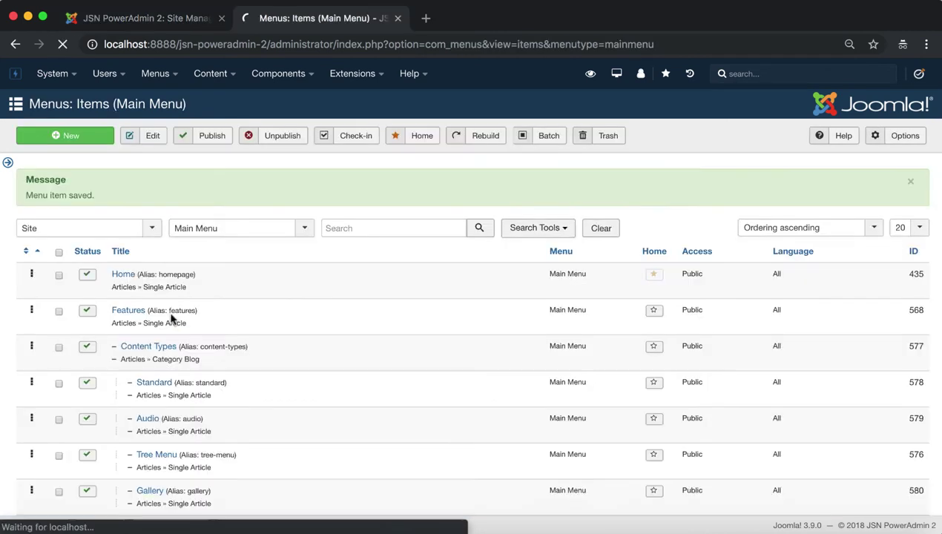
left_click_drag(134, 106, 17, 104)
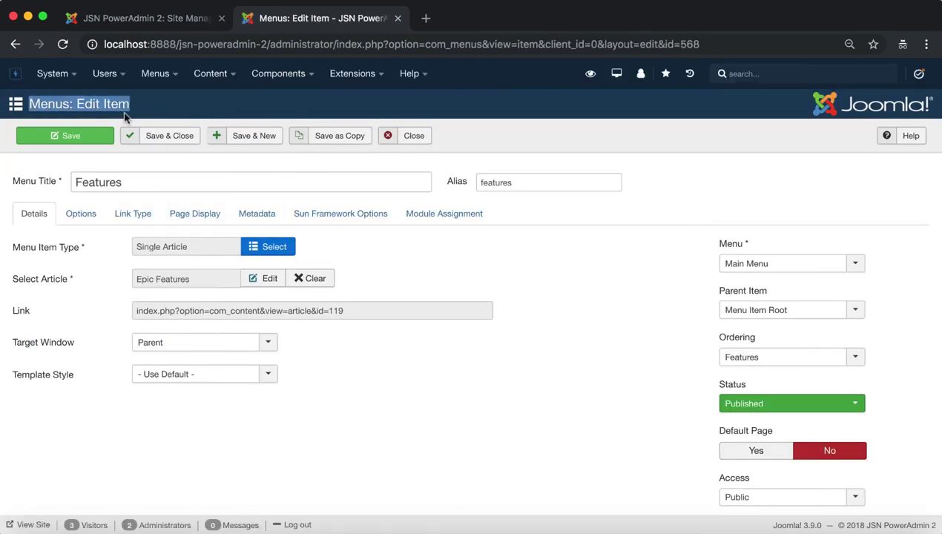
left_click(199, 26)
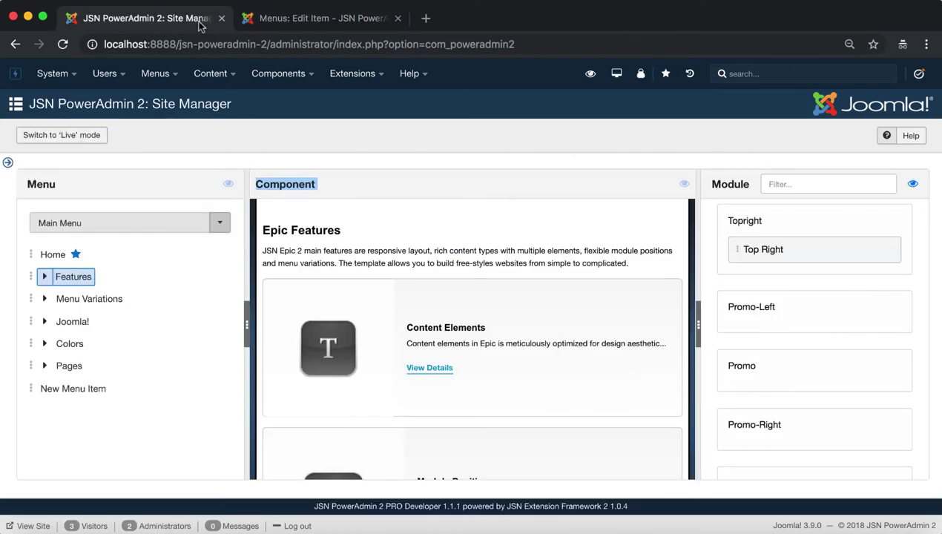
right_click(91, 283)
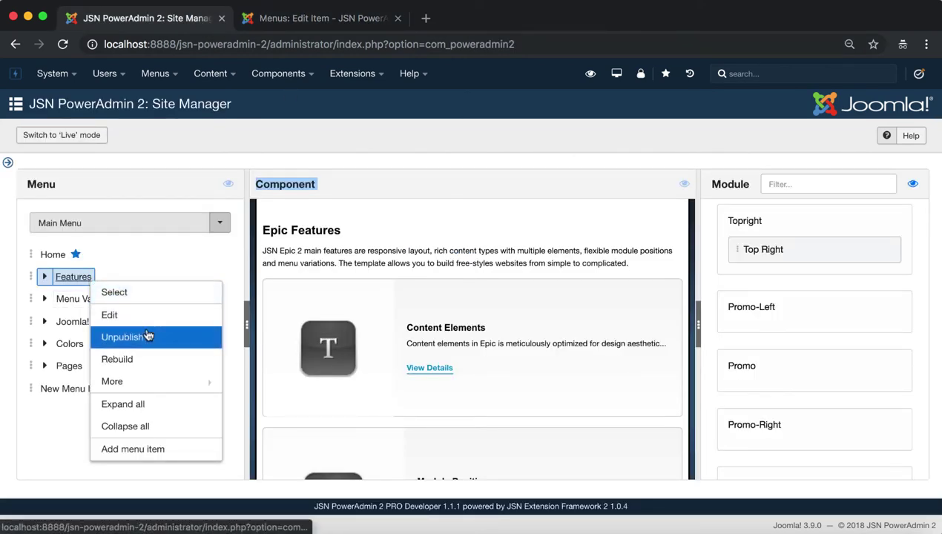
Step: Expand Features and unpublish the Module Styles item
left_click(45, 277)
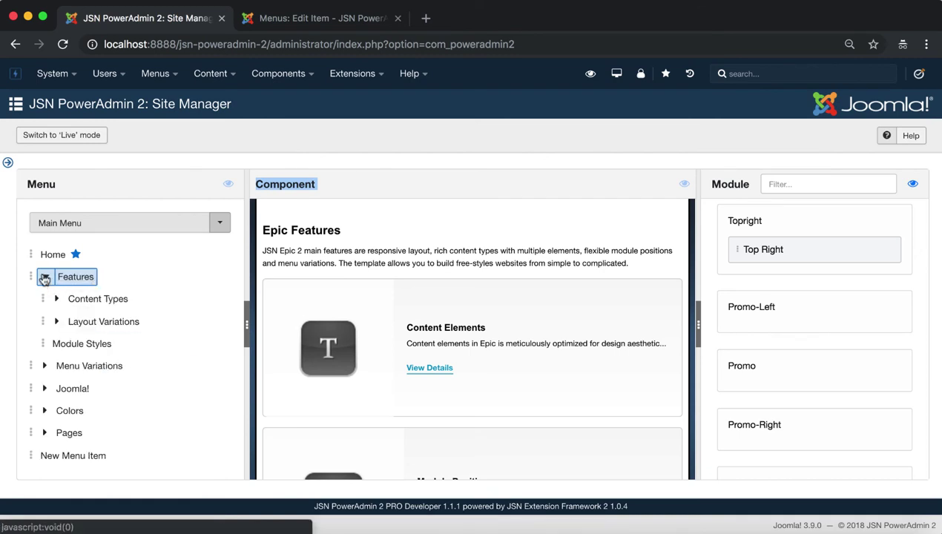
right_click(105, 346)
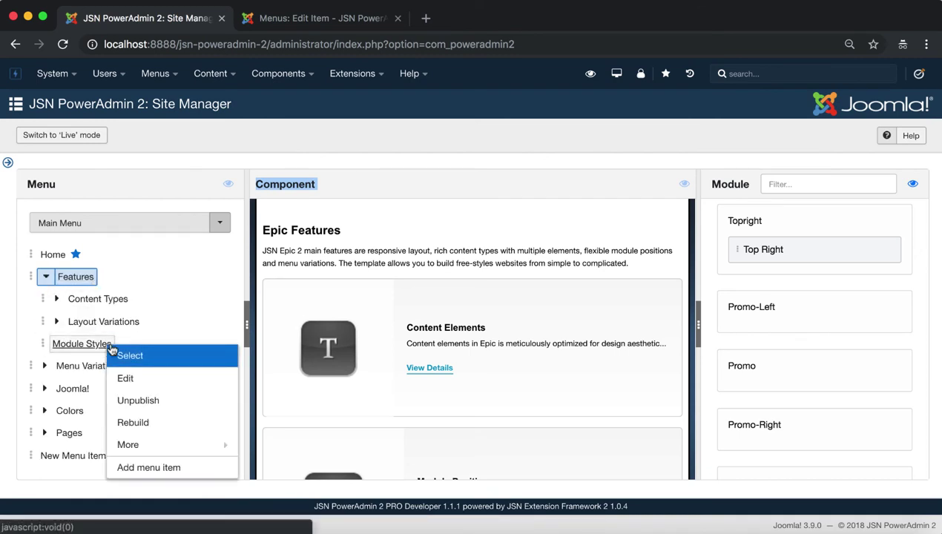
left_click(190, 407)
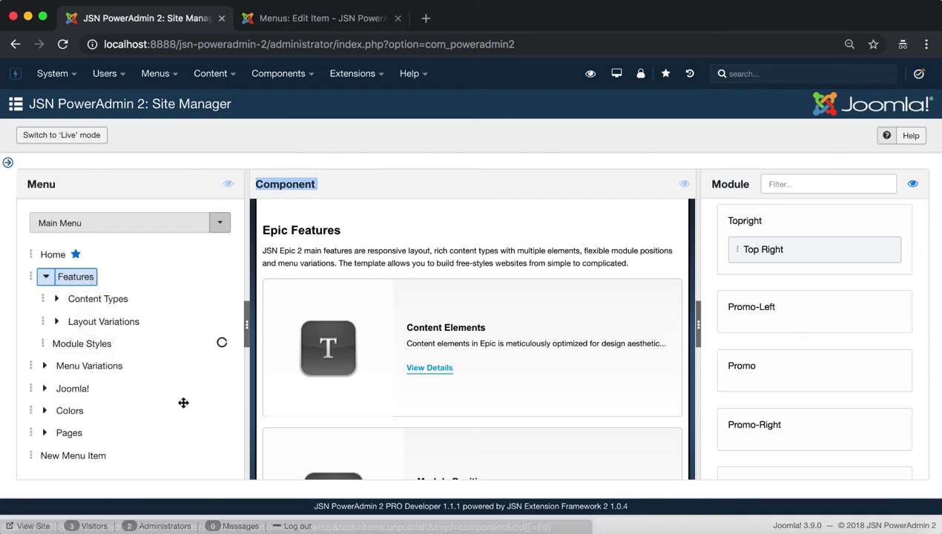
Step: Show unpublished items in the tree, then publish Module Styles and Content Elements
left_click(228, 189)
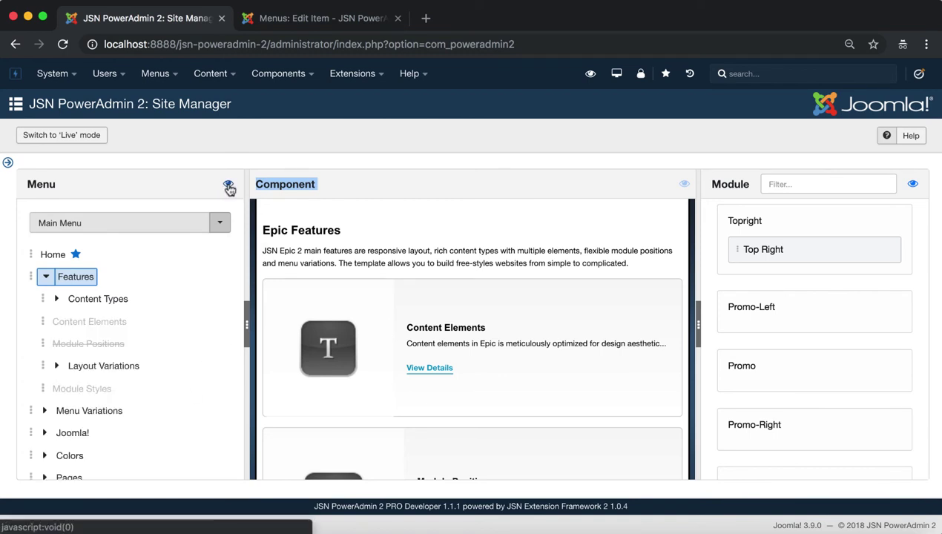
right_click(101, 389)
left_click(155, 443)
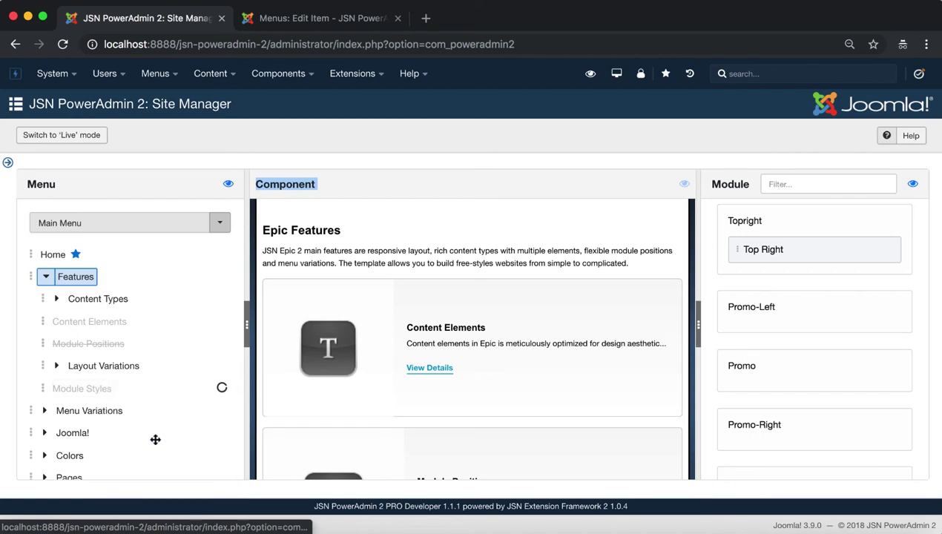
right_click(119, 324)
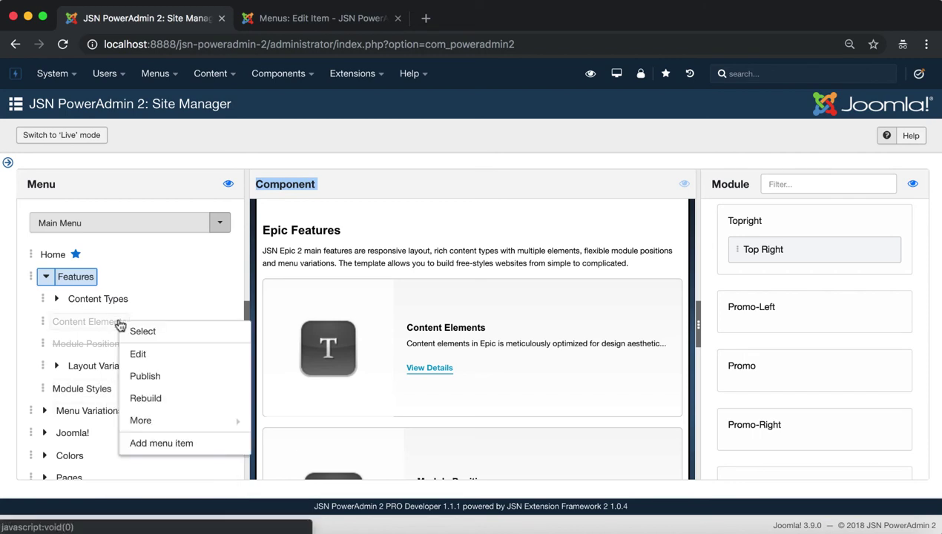
left_click(183, 381)
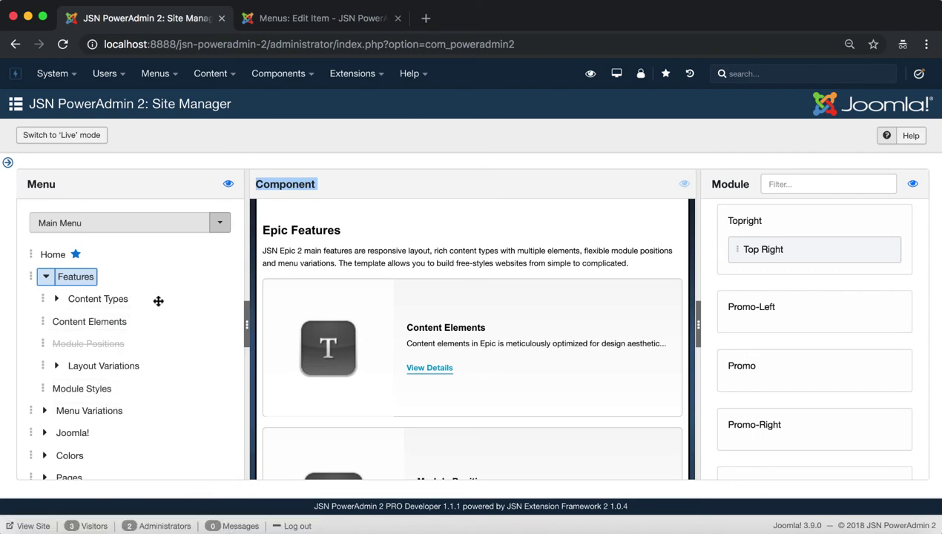
Step: Set Features as the home page via More > Set as home, then preview the front end
right_click(74, 284)
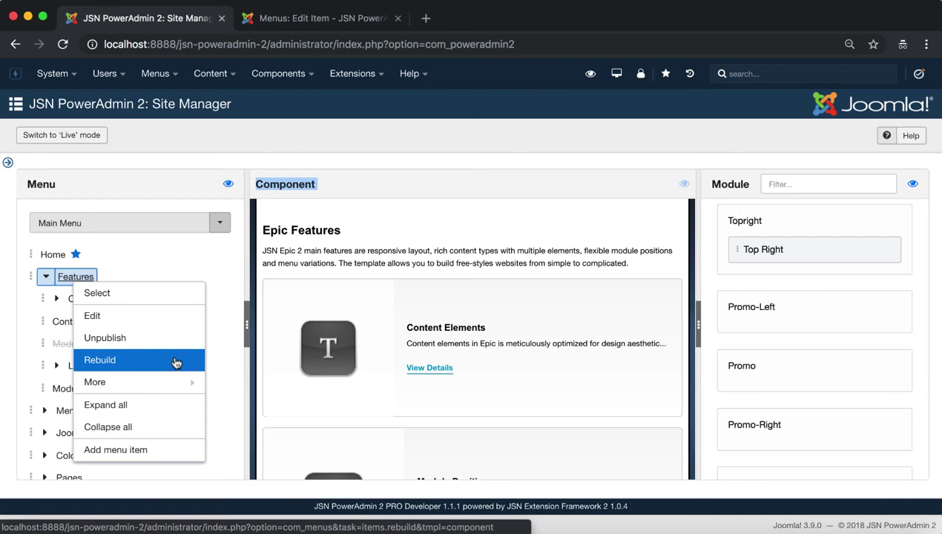
mouse_move(175, 391)
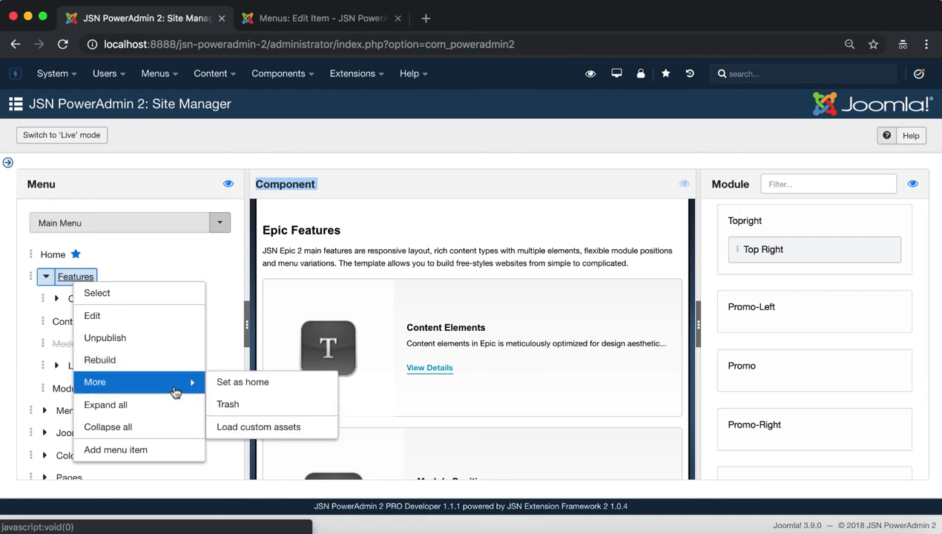
left_click(281, 388)
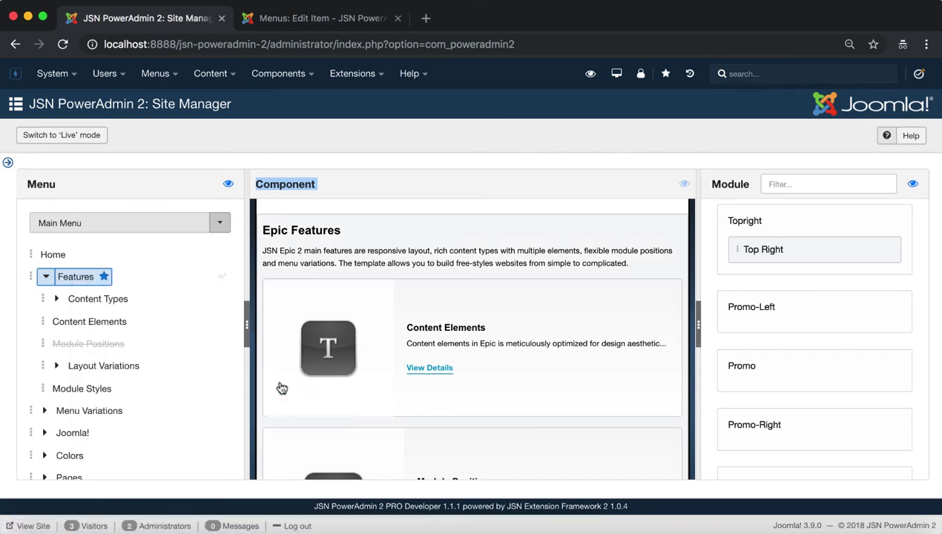
left_click(590, 75)
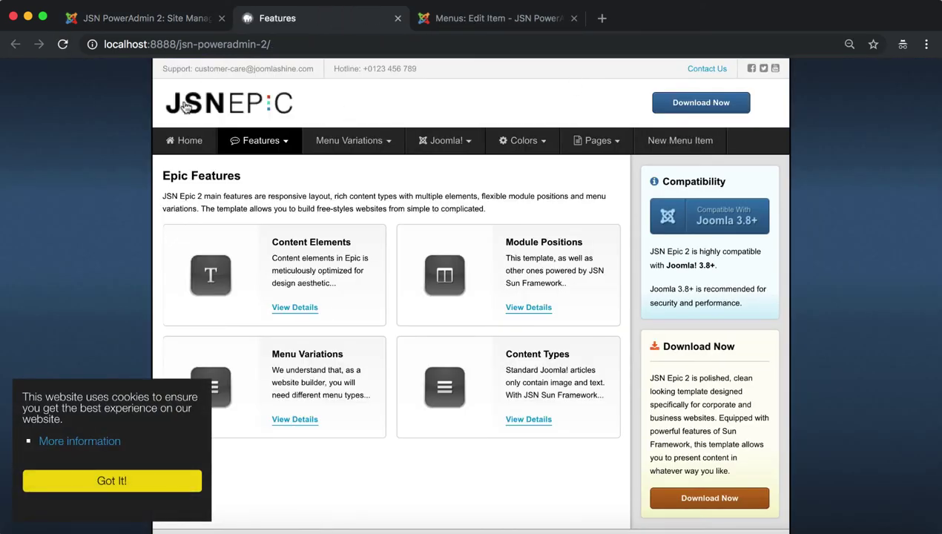
Step: Check the Epic Features heading on the front end, then bring up Content Elements' actions in Site Manager
left_click_drag(160, 177, 240, 181)
left_click(275, 182)
left_click(194, 23)
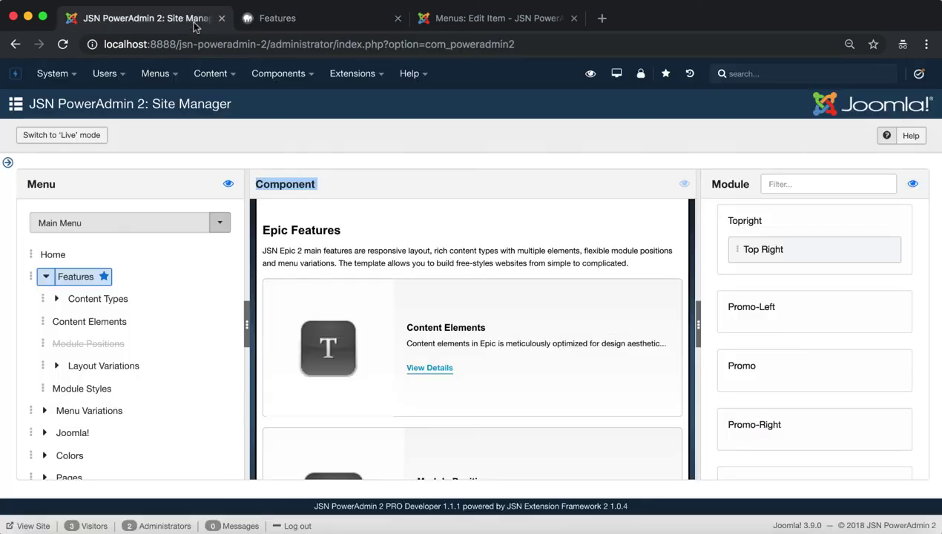
right_click(88, 324)
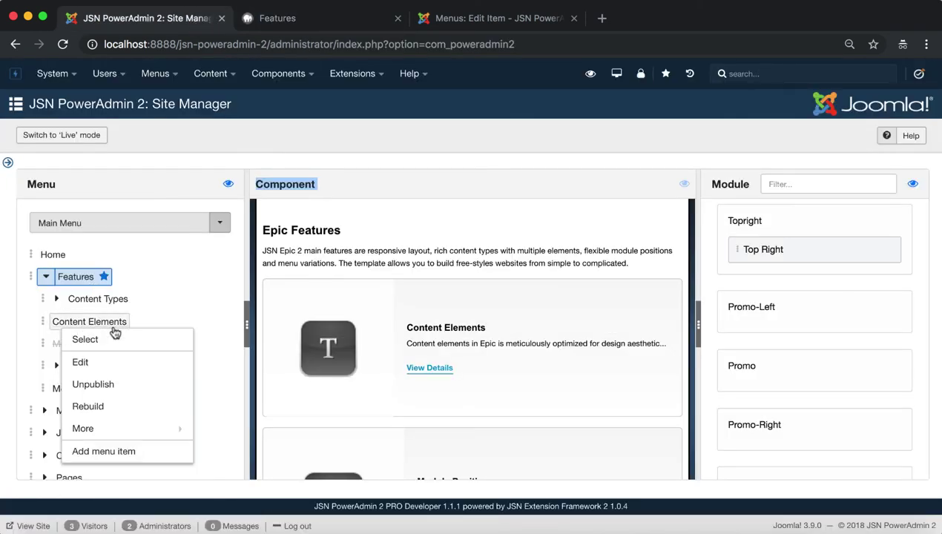
mouse_move(181, 428)
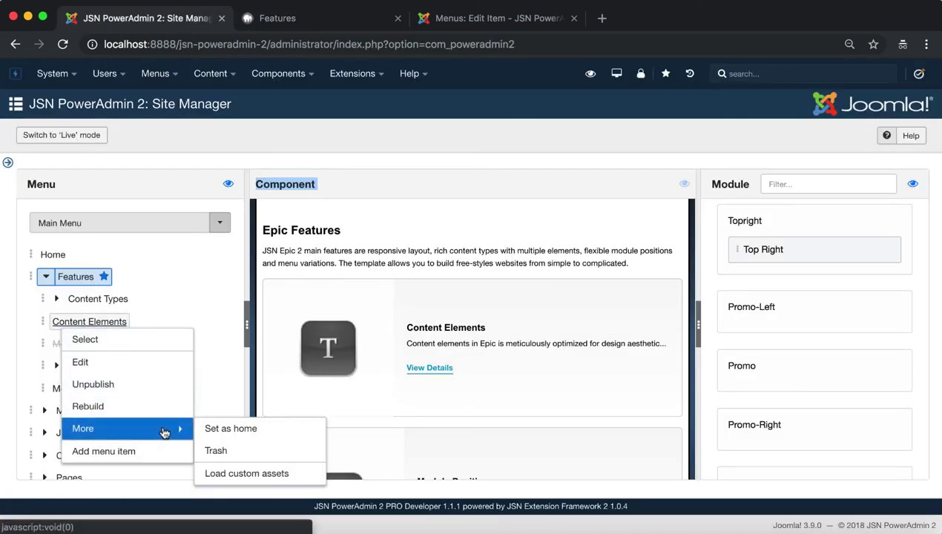
Step: Send Content Elements to the trash and confirm with Ok
left_click(282, 459)
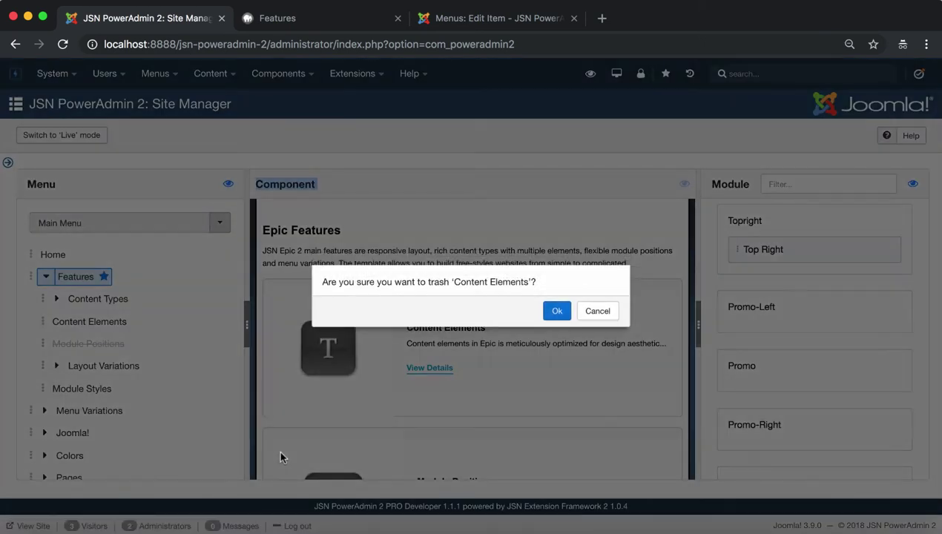
left_click_drag(537, 283, 321, 286)
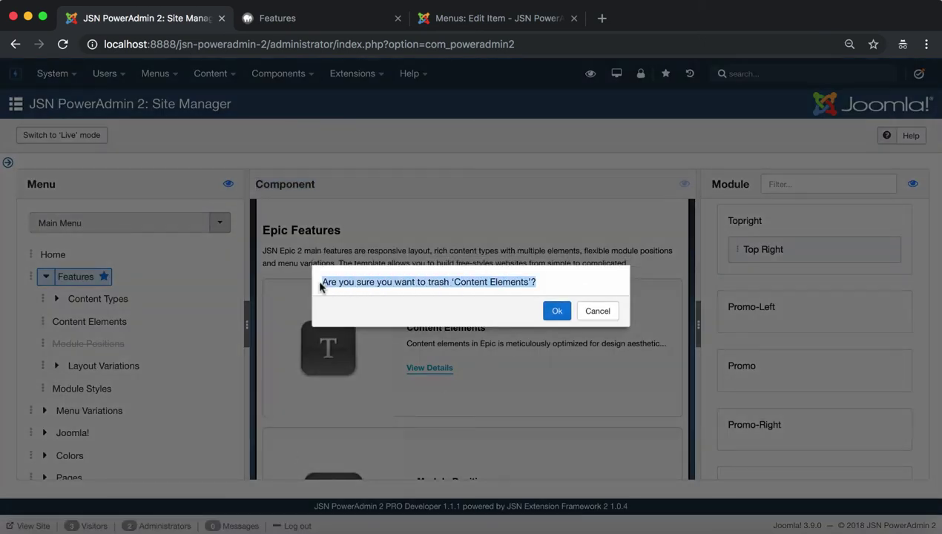
left_click(552, 315)
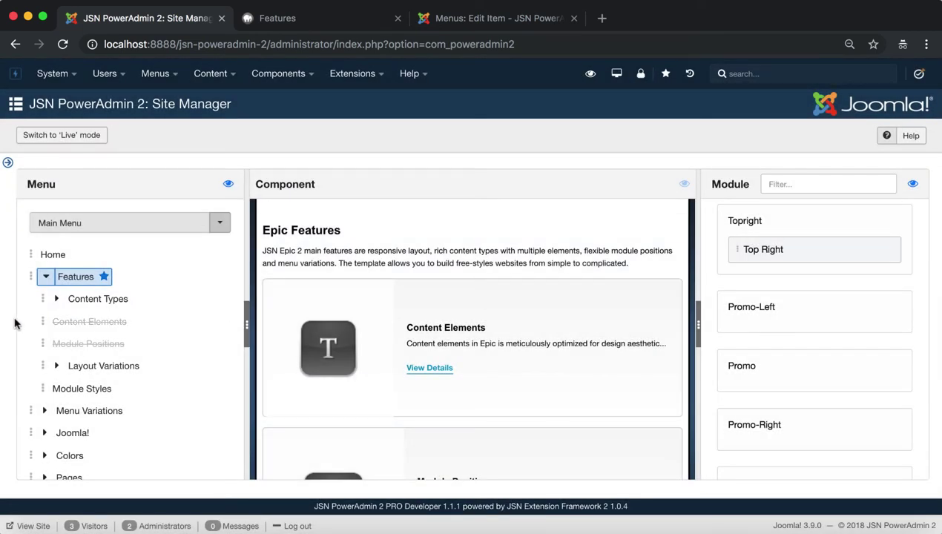
Step: Publish Content Elements again and publish Module Positions under Features
right_click(111, 328)
left_click(172, 384)
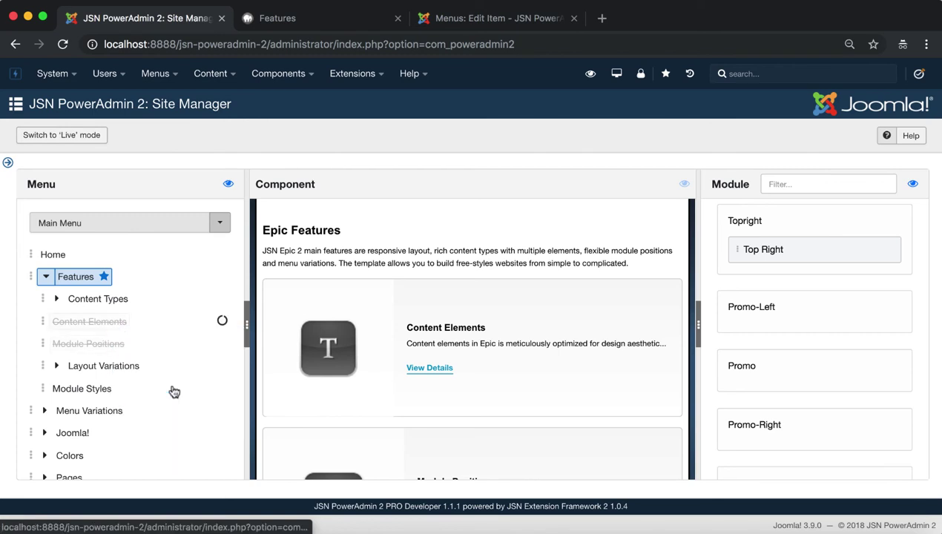
right_click(112, 347)
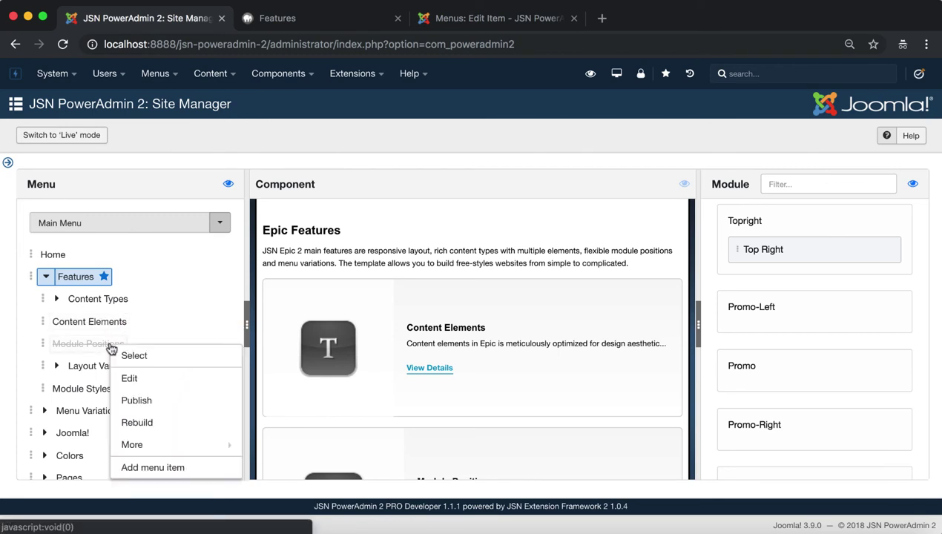
left_click(179, 400)
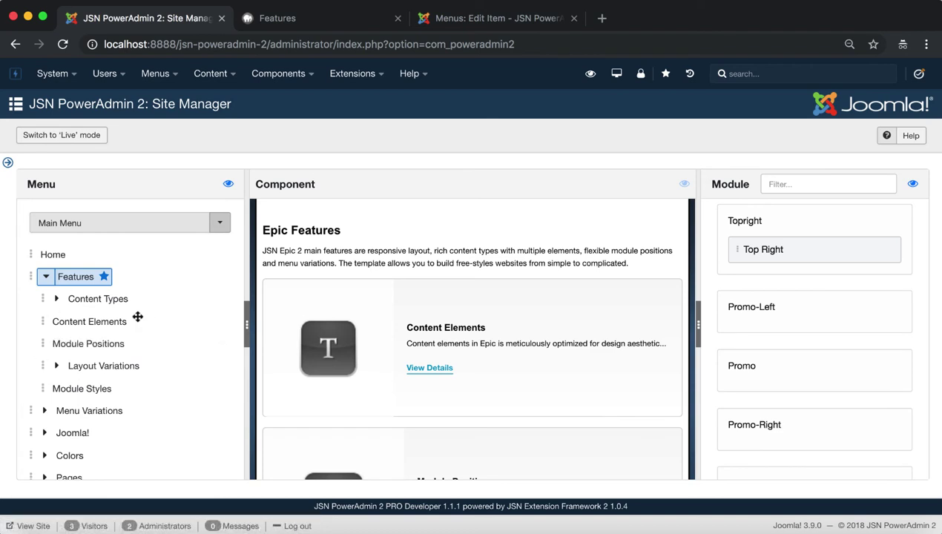
right_click(80, 280)
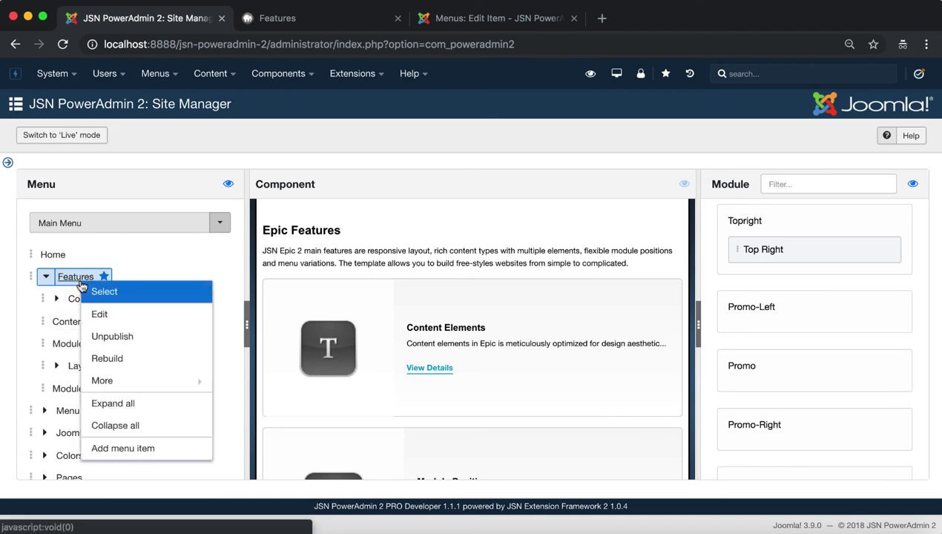
mouse_move(149, 381)
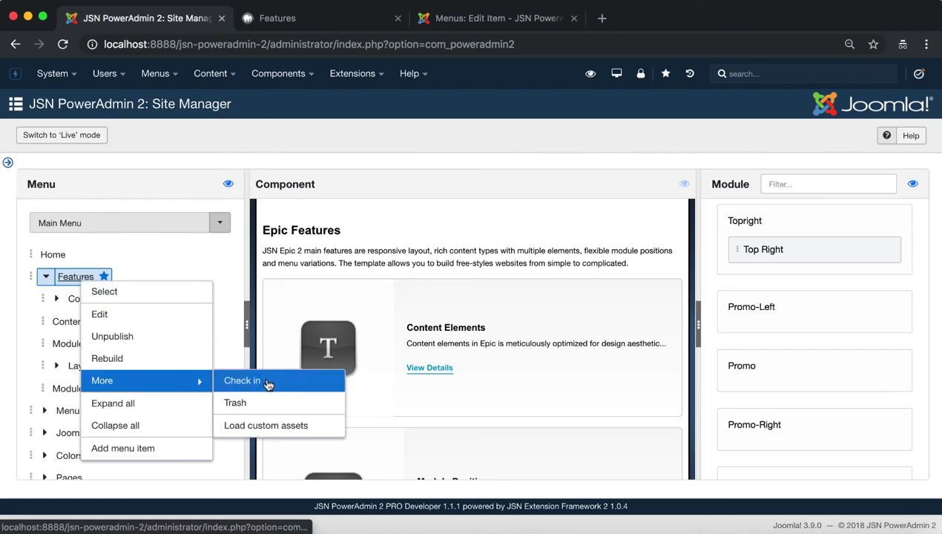
left_click(282, 426)
left_click_drag(435, 98, 265, 98)
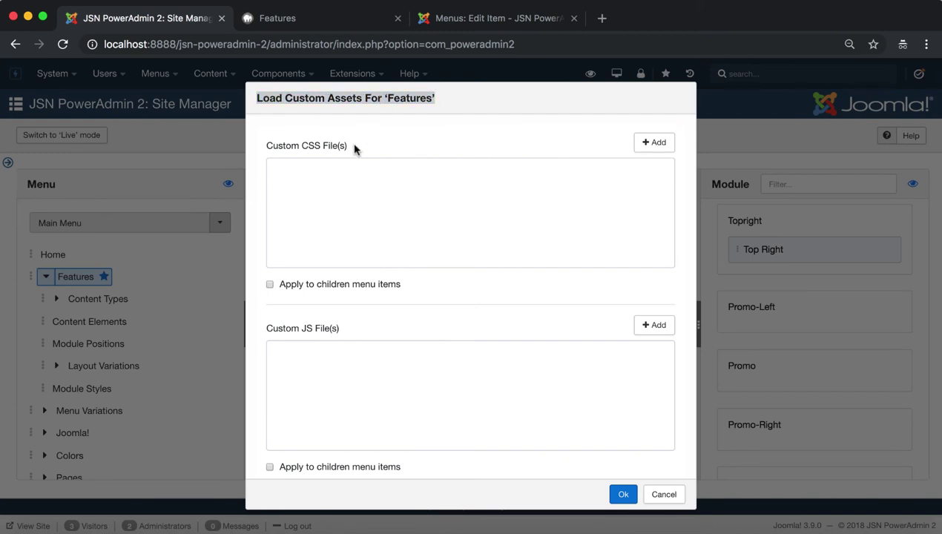
left_click_drag(354, 148, 273, 147)
left_click_drag(346, 329, 271, 329)
triple_click(266, 328)
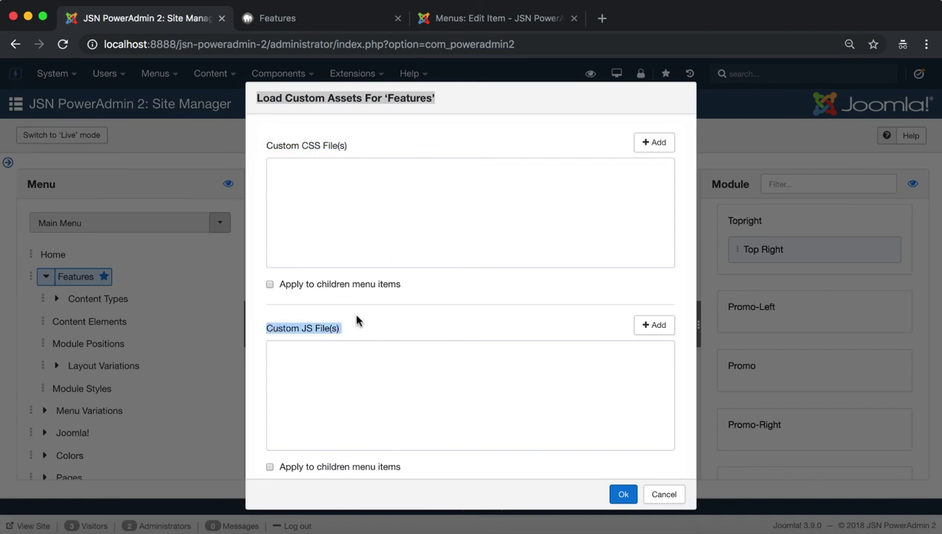
left_click(671, 497)
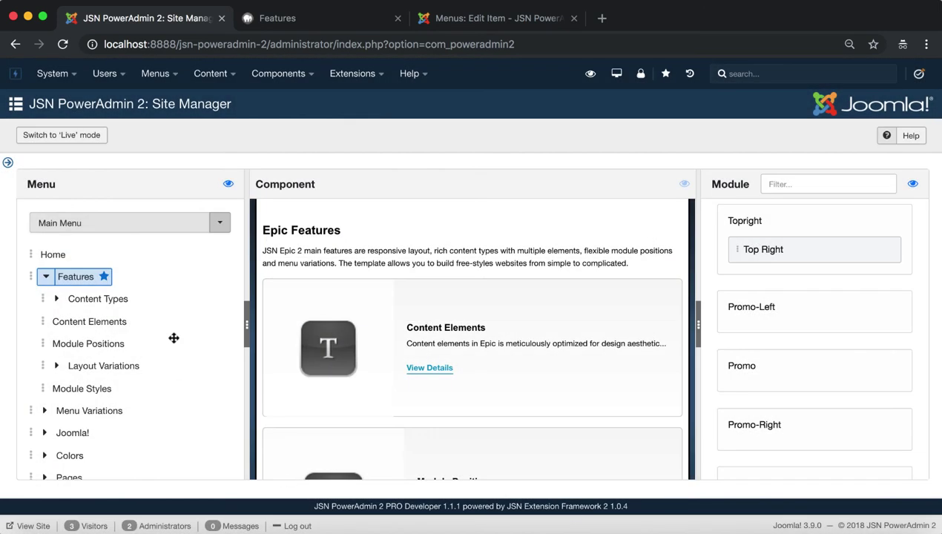
Step: Verify 'Use custom assets for menu item' is Yes in PowerAdmin 2's Site Manager settings
left_click(90, 281)
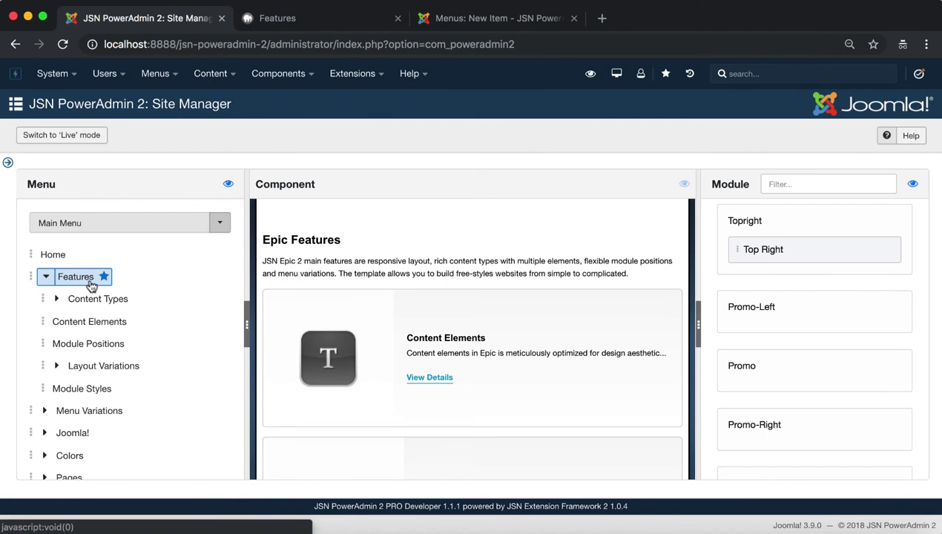
left_click(489, 22)
left_click(306, 77)
mouse_move(325, 192)
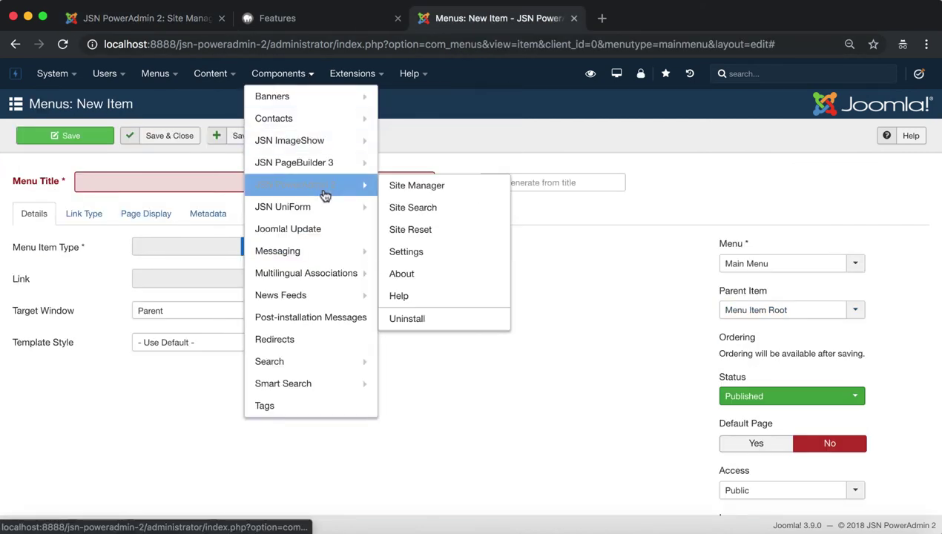
left_click(469, 258)
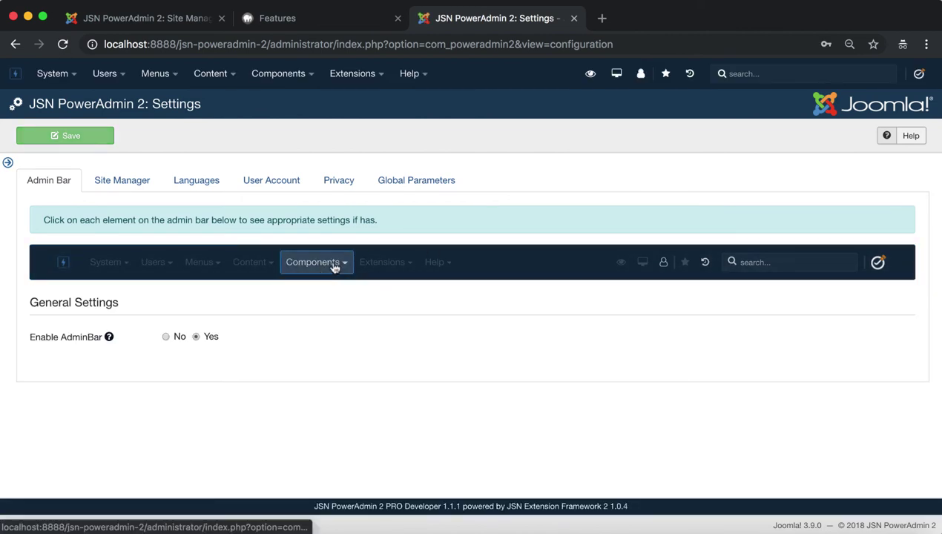
left_click(148, 183)
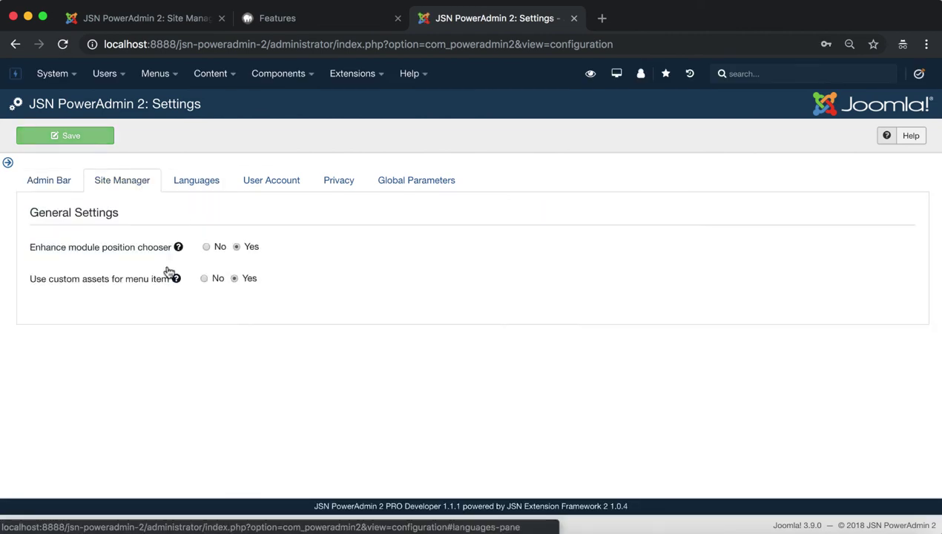
left_click_drag(29, 280, 166, 290)
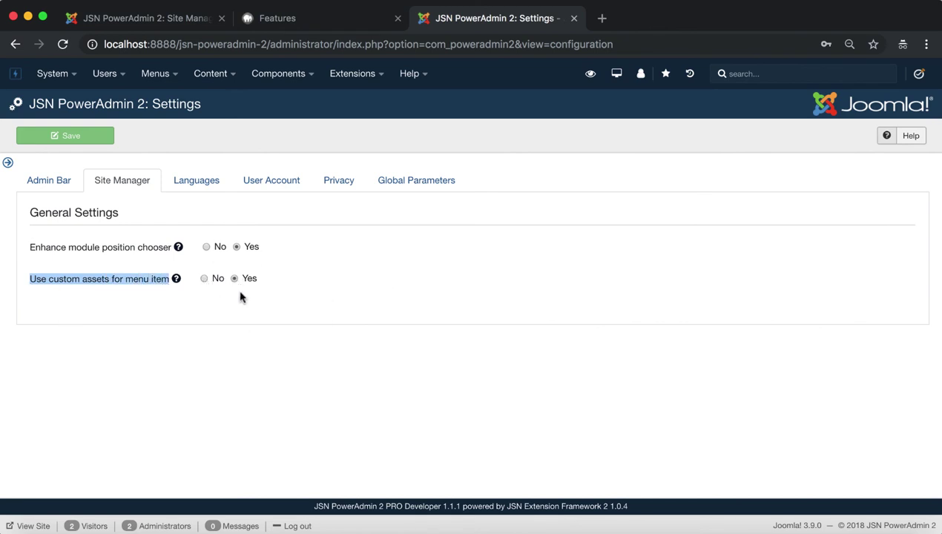
left_click(194, 23)
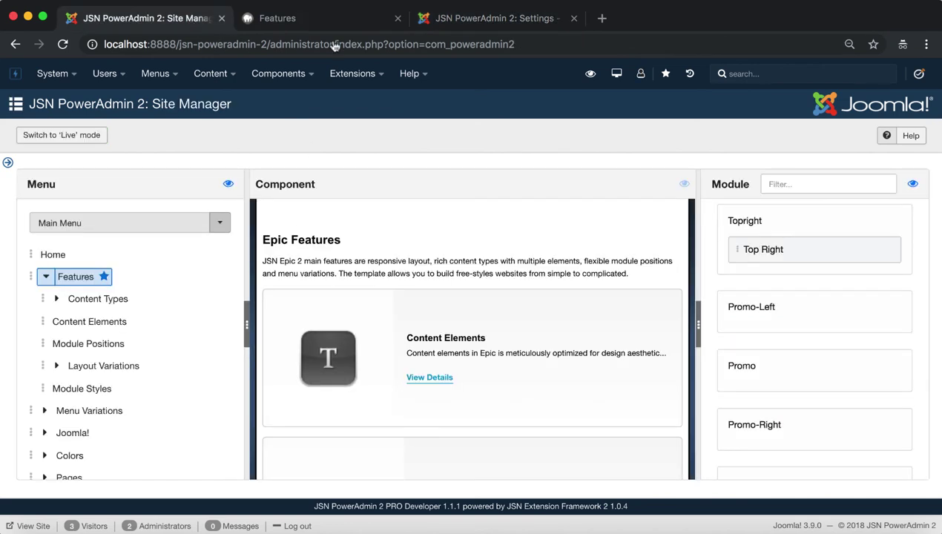
Step: Load the custom assets for Features via More > Load custom assets
right_click(94, 288)
mouse_move(175, 387)
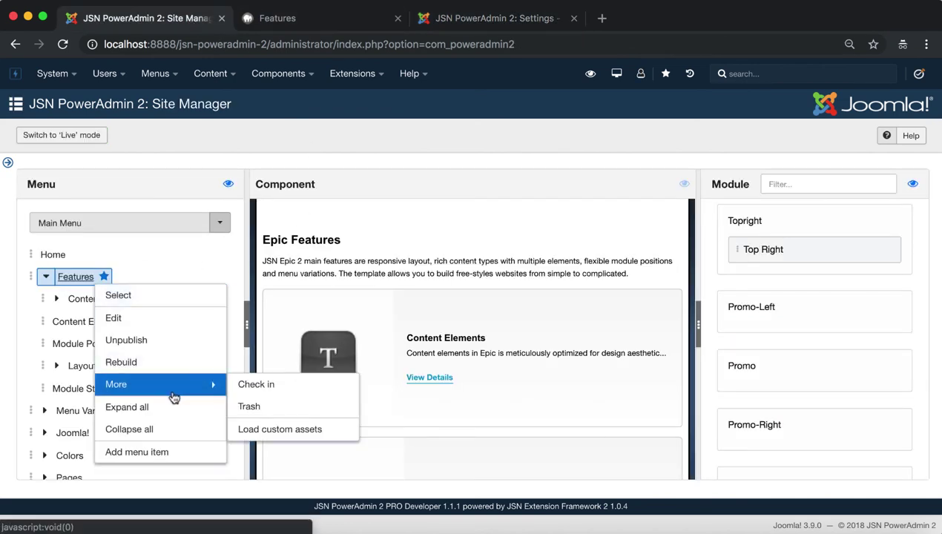
left_click(341, 429)
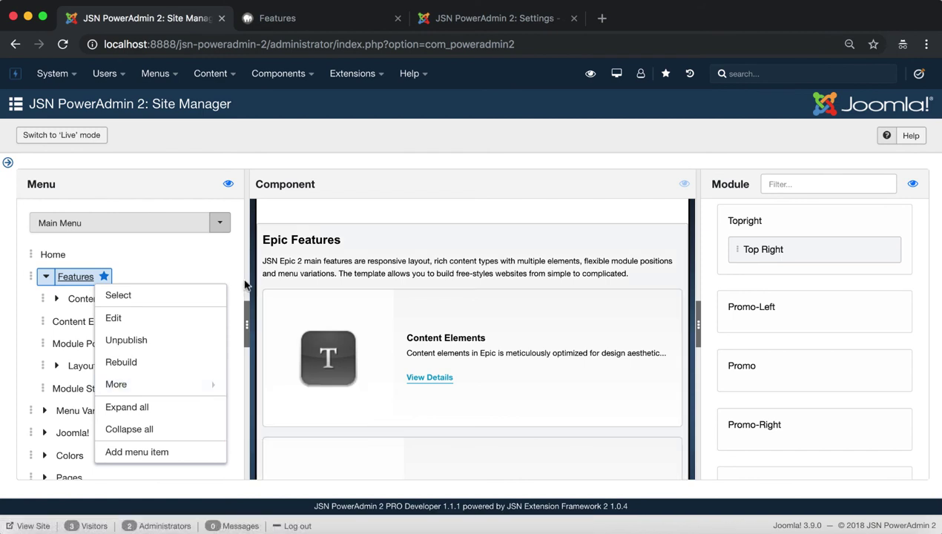
left_click(222, 268)
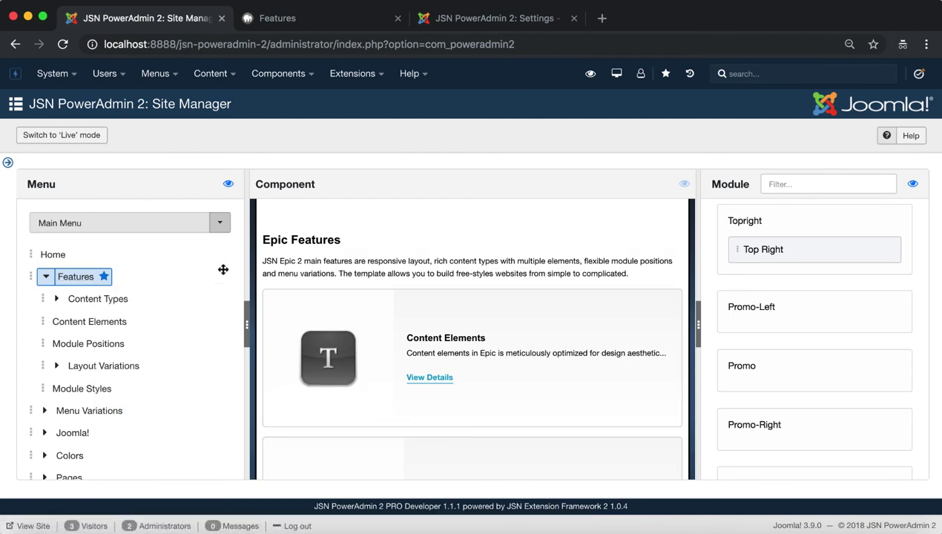
Step: Collapse Features, expand all branches, then collapse the whole Main Menu tree to top level
right_click(91, 284)
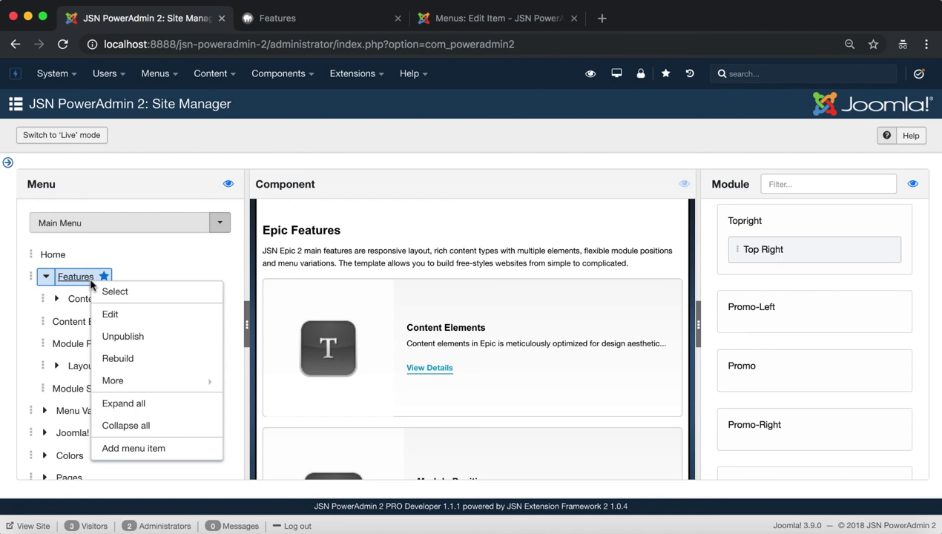
left_click(45, 276)
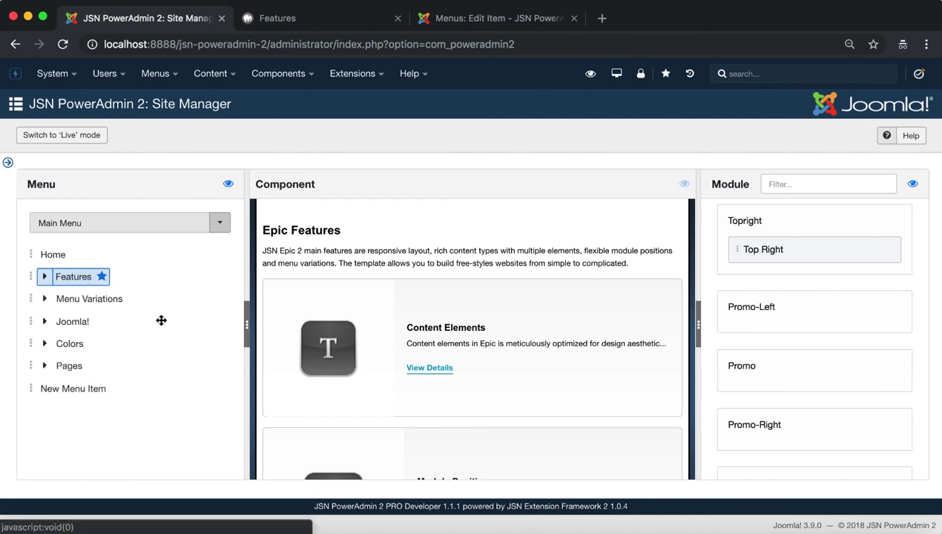
right_click(93, 287)
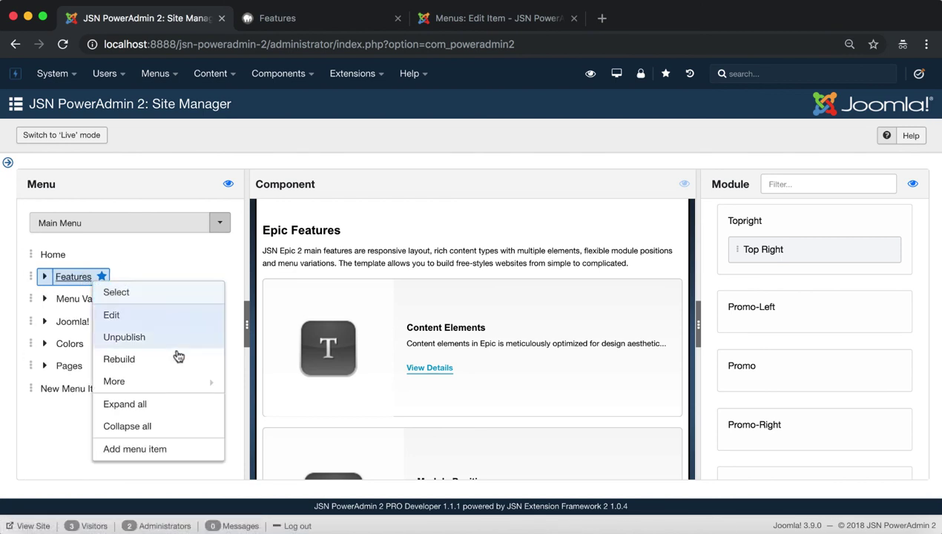
left_click(163, 407)
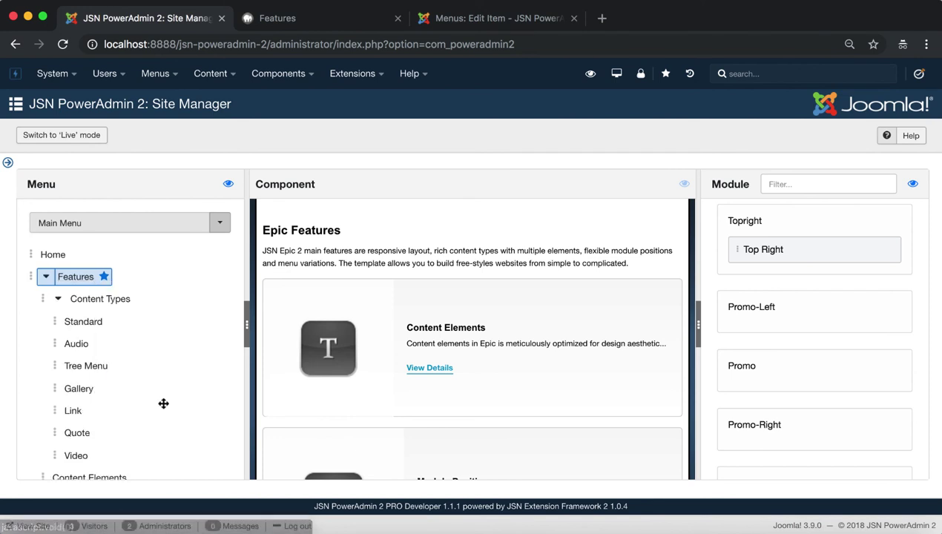
scroll(181, 381, "down", 6)
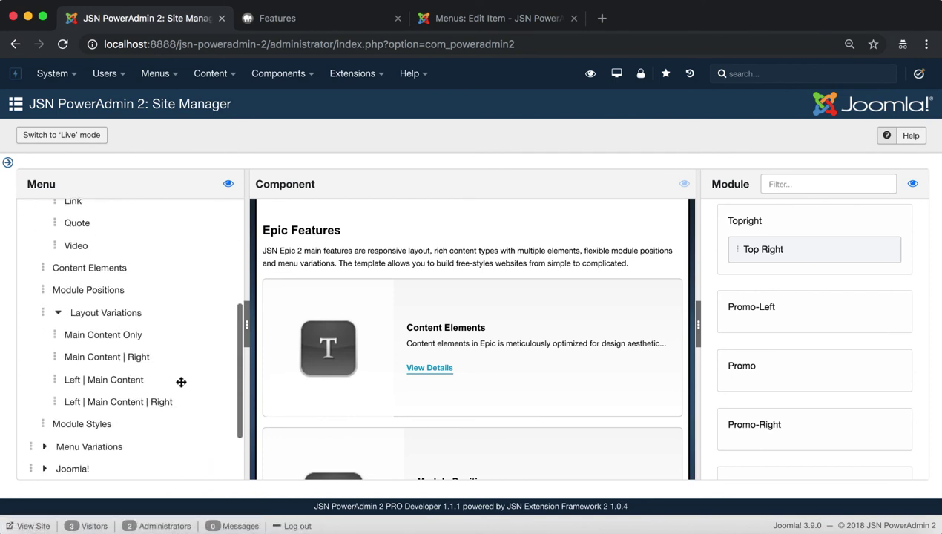
scroll(181, 382, "up", 6)
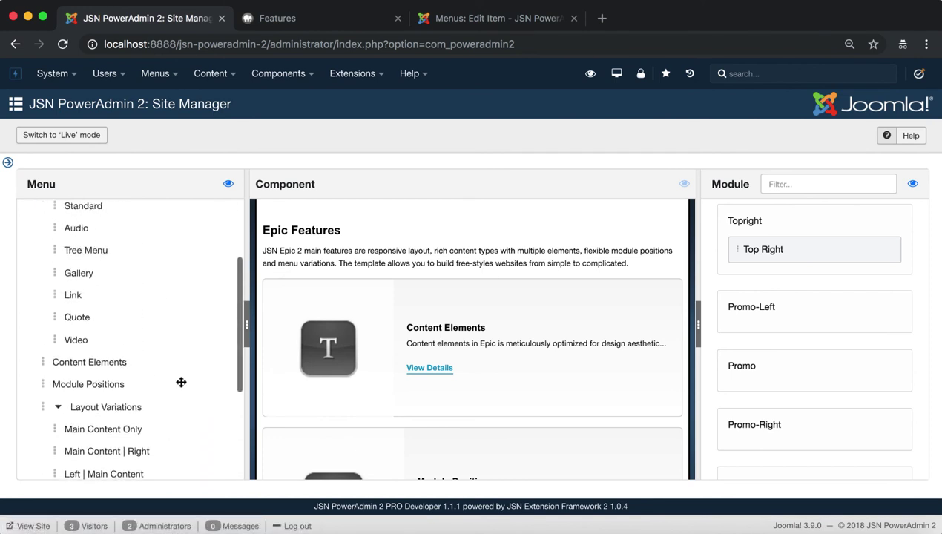
right_click(92, 280)
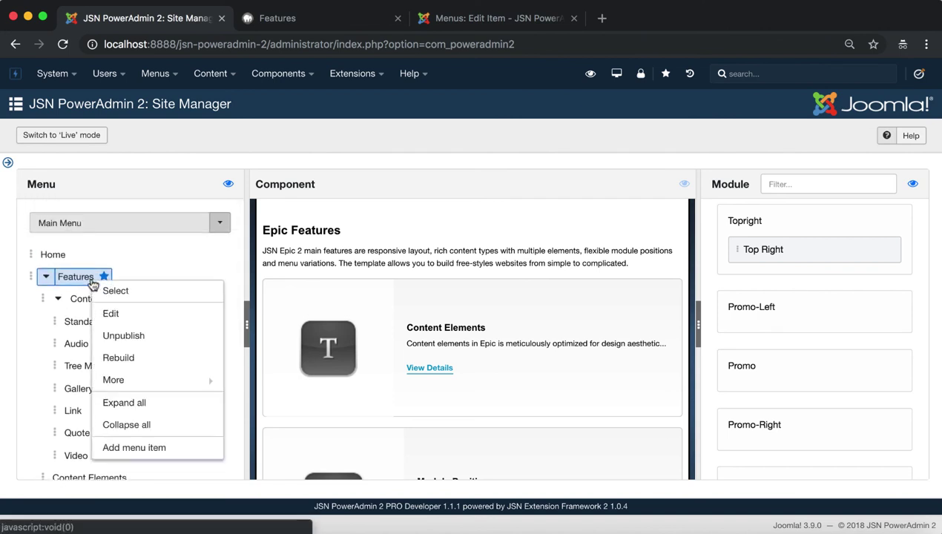
left_click(194, 432)
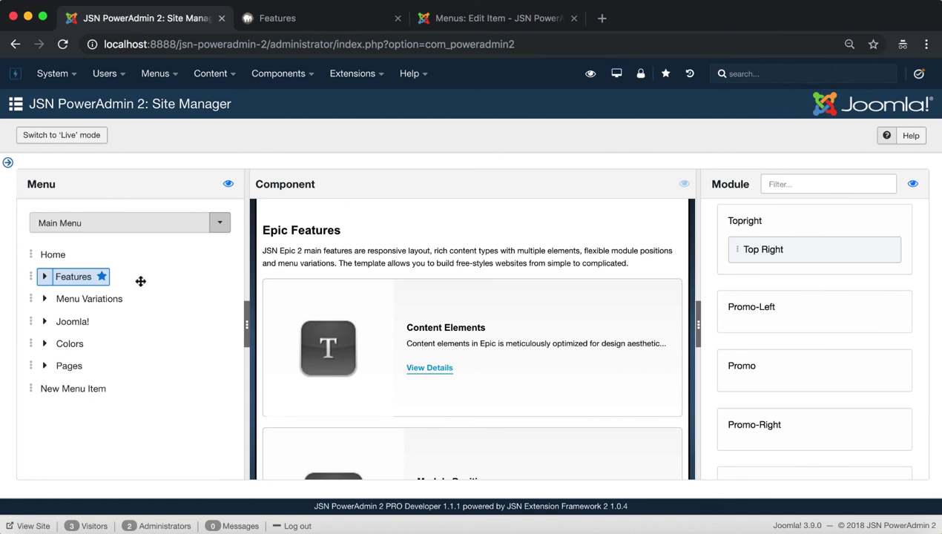
right_click(89, 282)
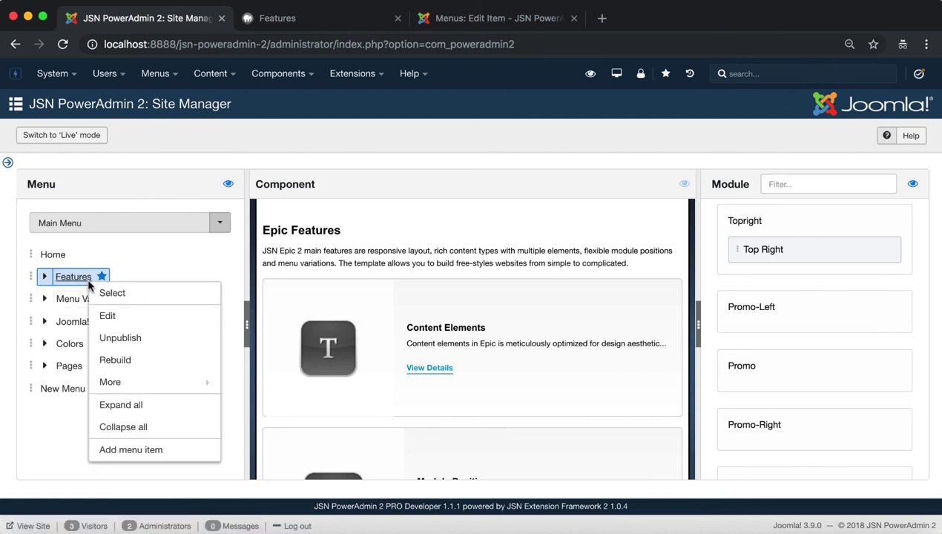
Step: Add a new Main Menu item and inspect its Menu Title and Parent Item (Menu Item Root) fields
left_click(180, 454)
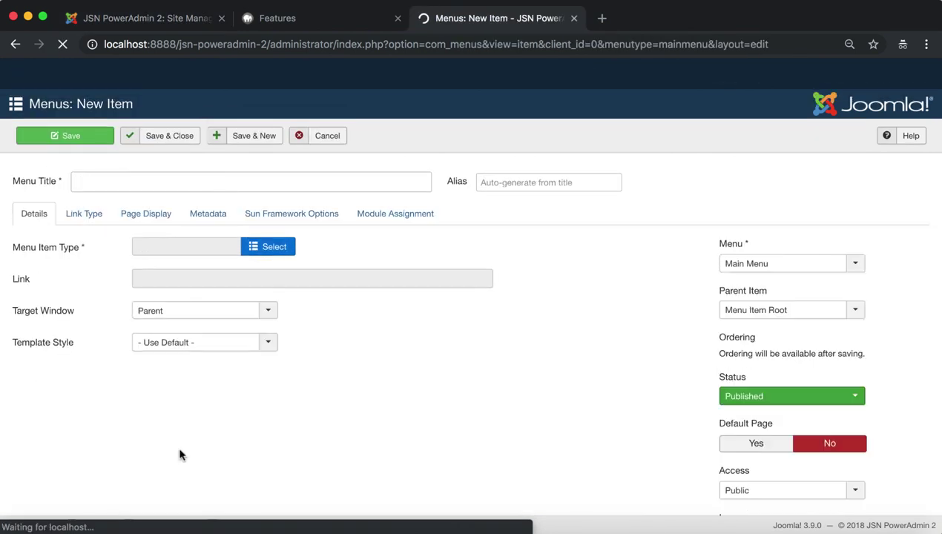
left_click_drag(135, 104, 35, 105)
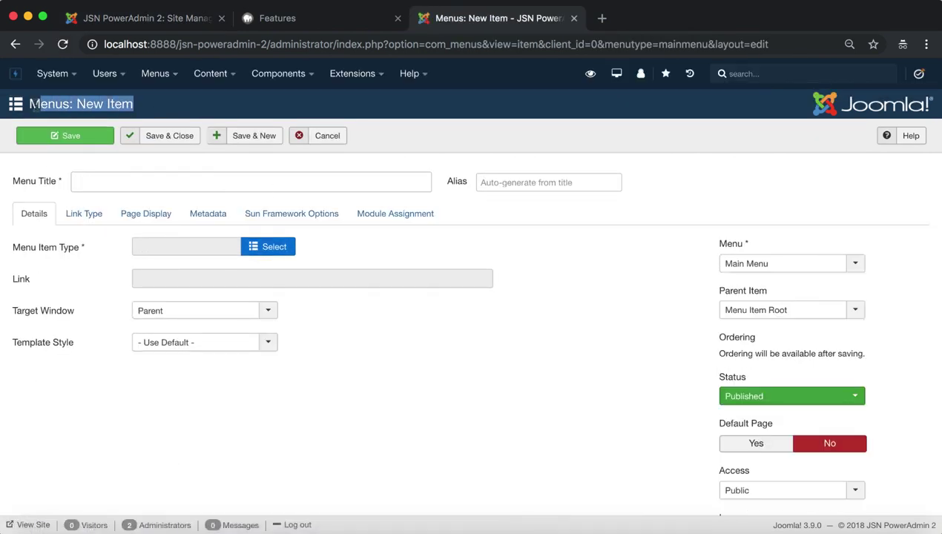
left_click(181, 175)
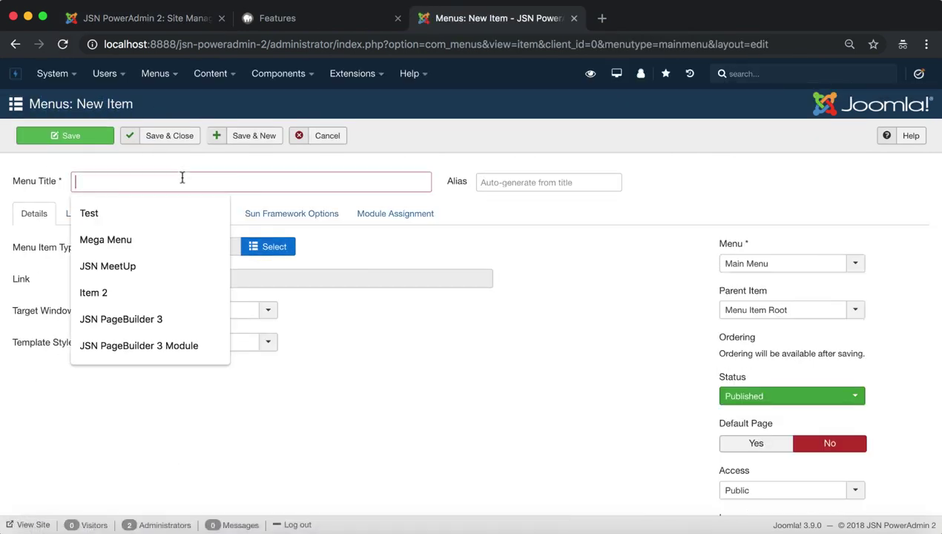
left_click(554, 270)
left_click(815, 311)
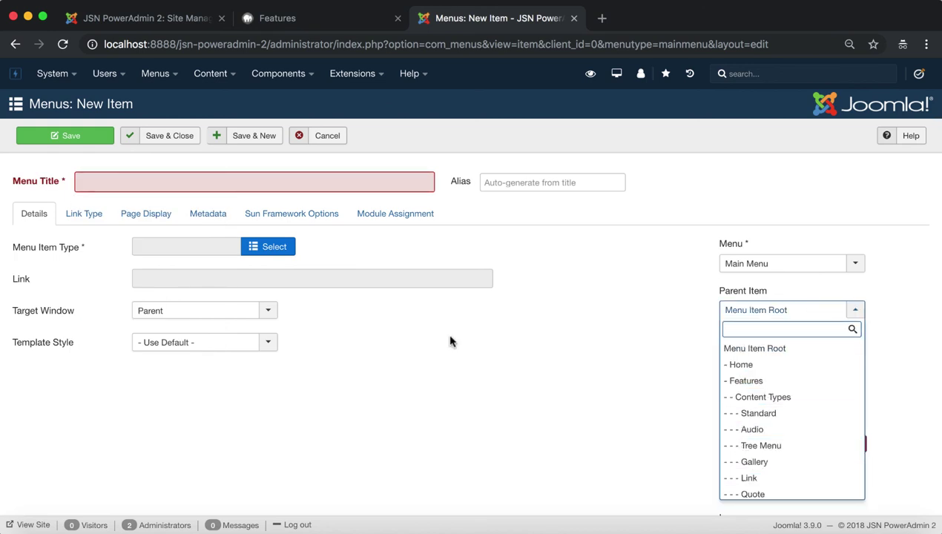
left_click(184, 22)
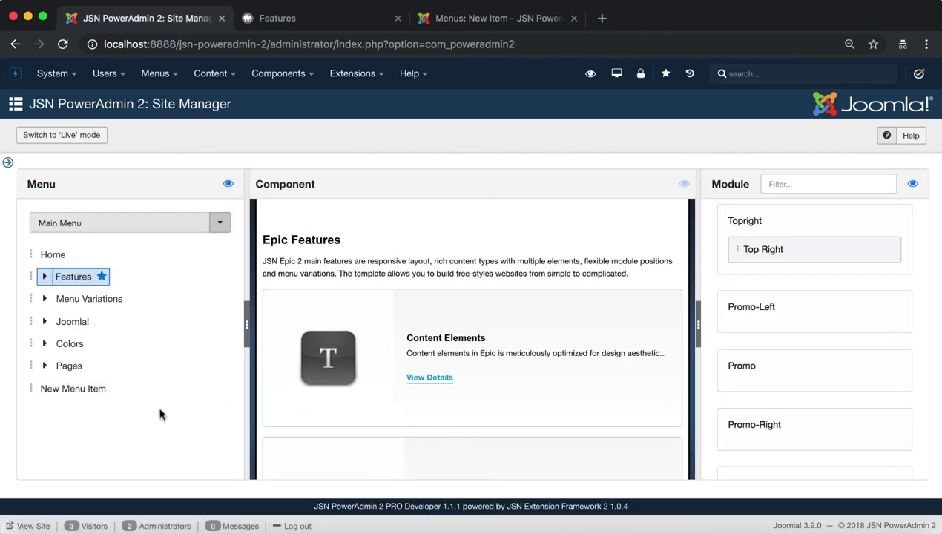
Step: Expand Features and Content Types, and drag Module Positions between Quote and Video
left_click(46, 277)
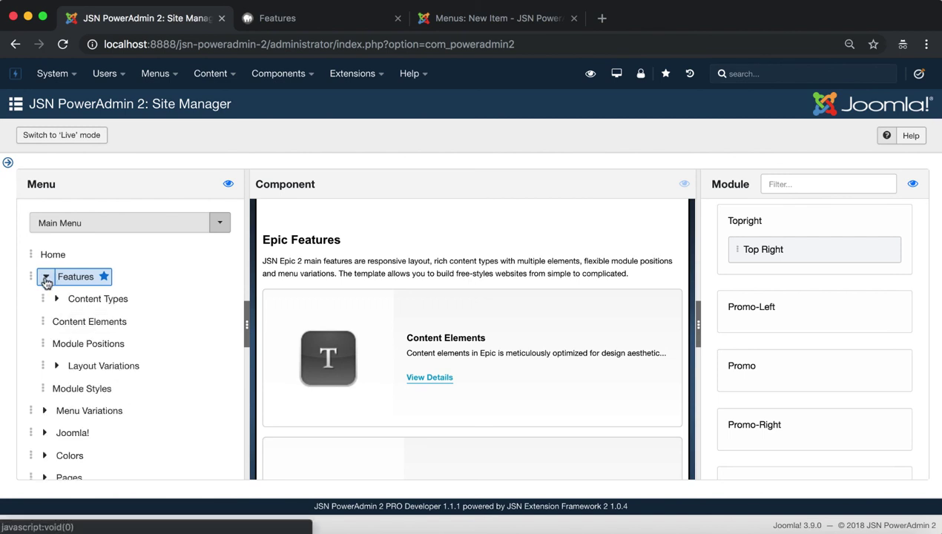
left_click(56, 298)
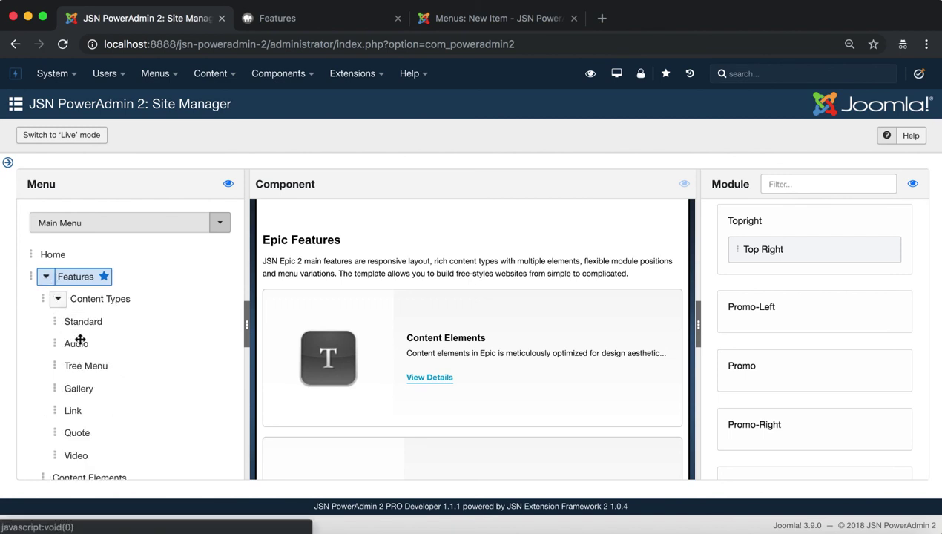
scroll(111, 394, "down", 1)
scroll(111, 394, "down", 2)
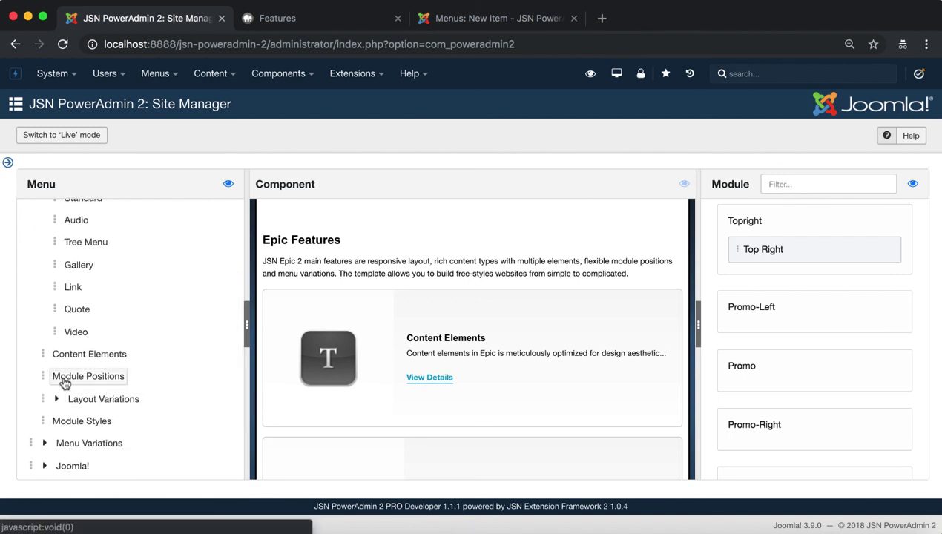
left_click_drag(43, 376, 73, 312)
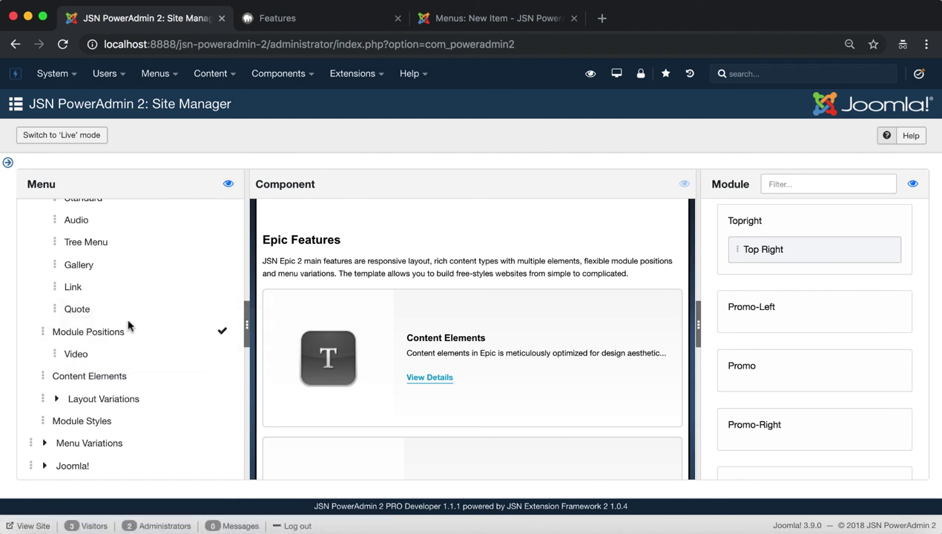
Step: Drag Module Positions to the top level right after Features
scroll(115, 325, "up", 2)
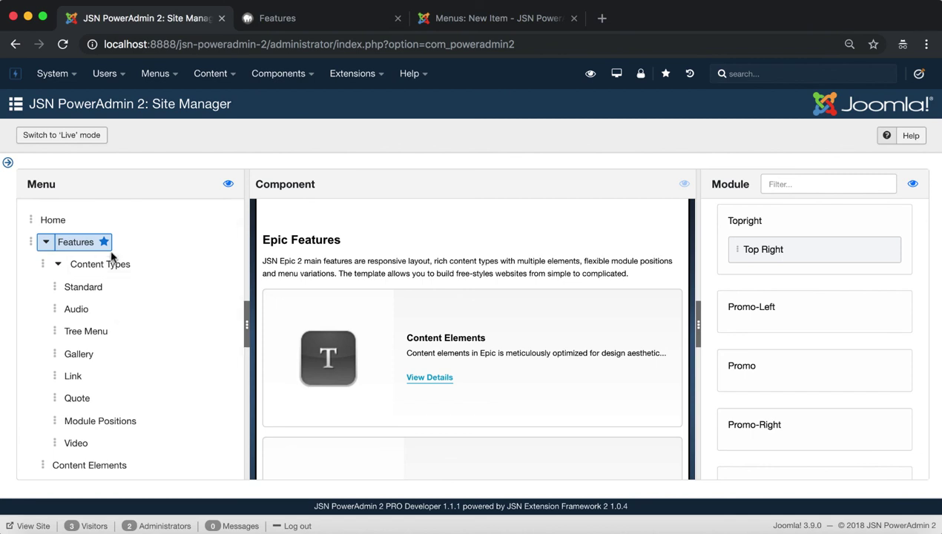
left_click_drag(56, 420, 135, 265)
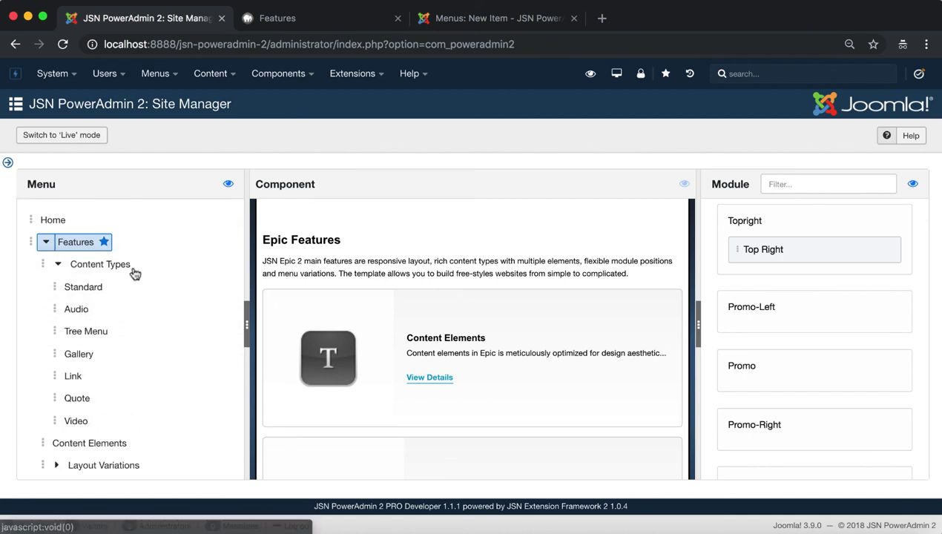
scroll(116, 435, "down", 3)
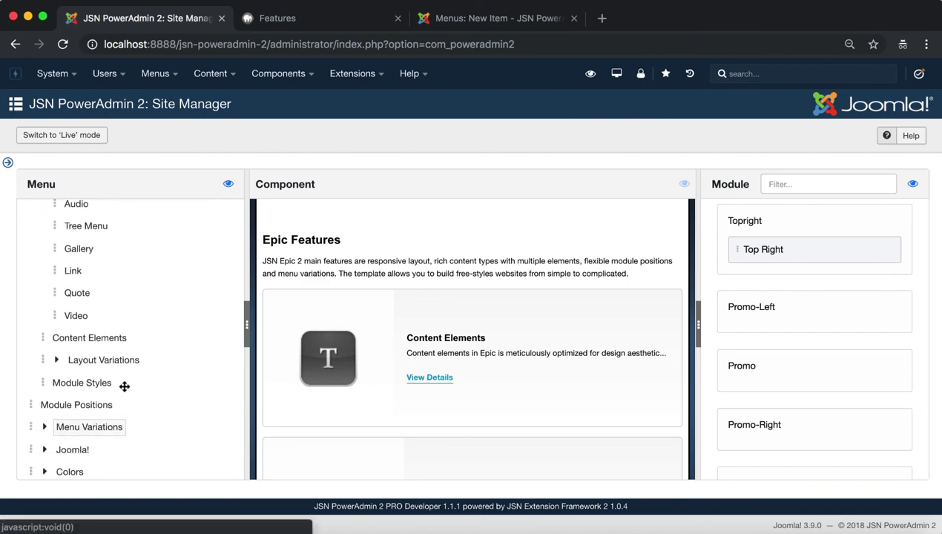